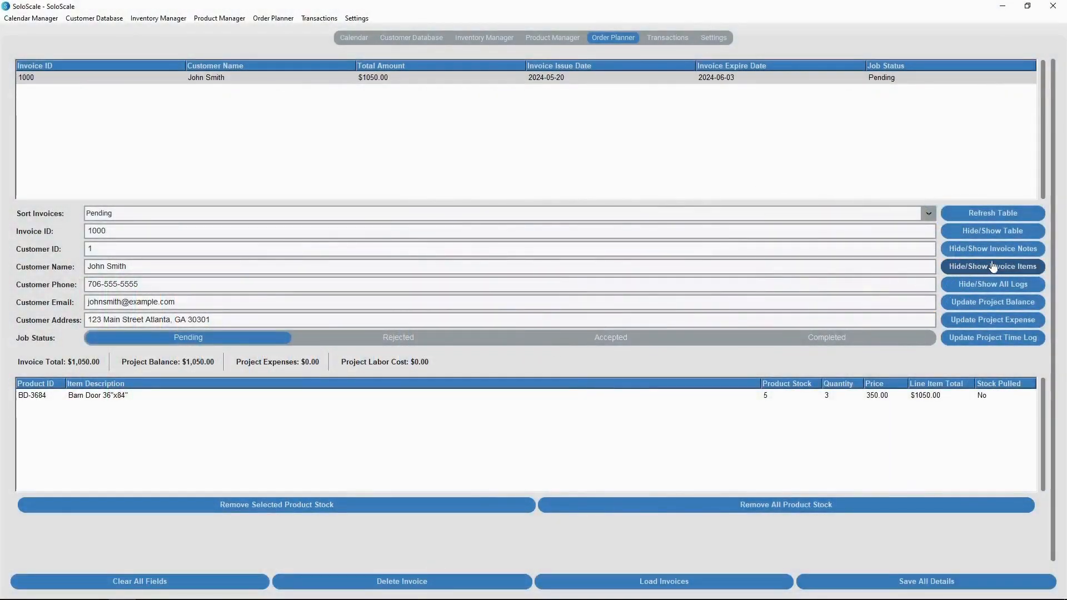
Show the invoice notes and enter "Testing Notes." for the selected invoice.
click(992, 248)
click(424, 358)
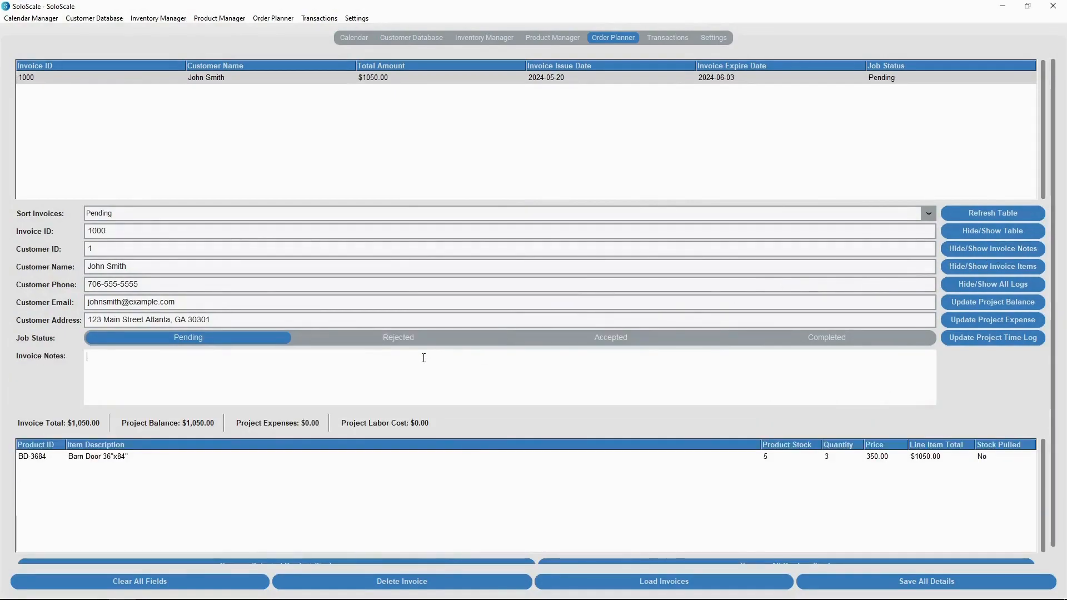
text(Testing Notes.)
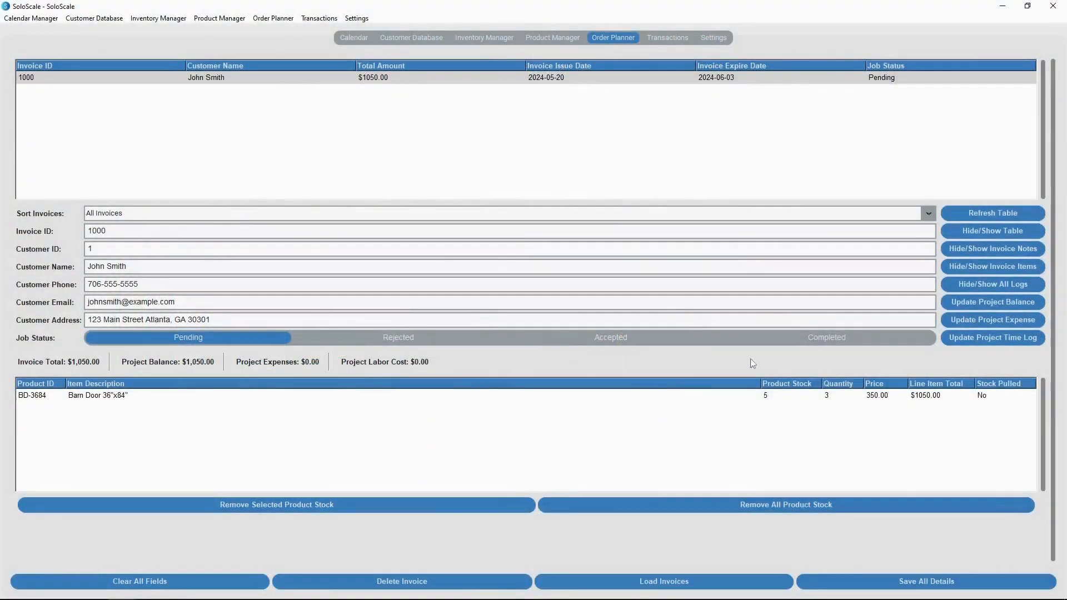
Hide the invoice table and remove the stock for the invoice's Barn Door 36"x84" item.
click(982, 232)
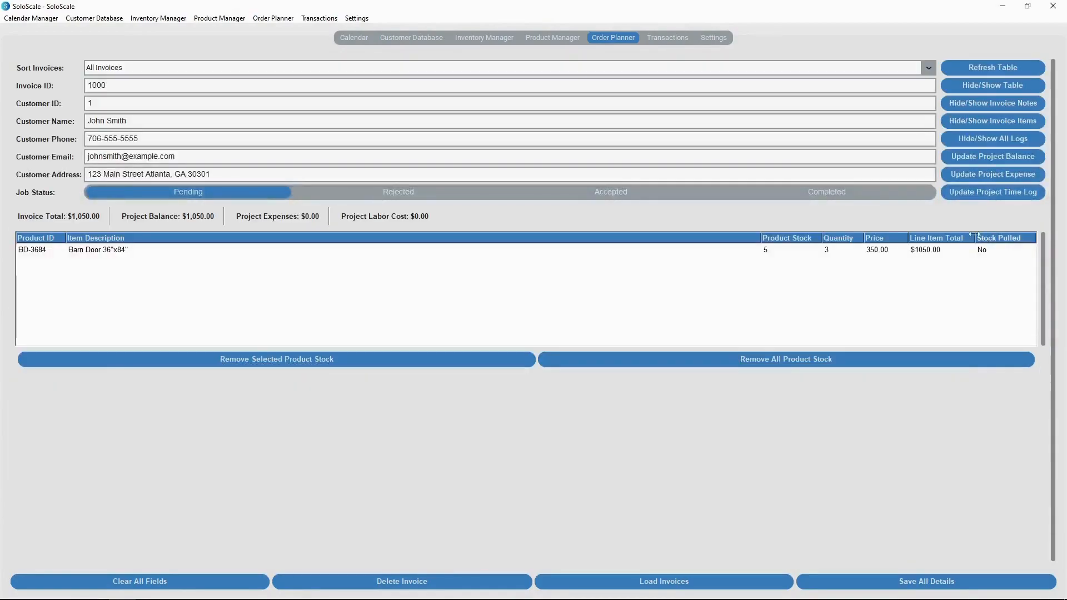
click(706, 253)
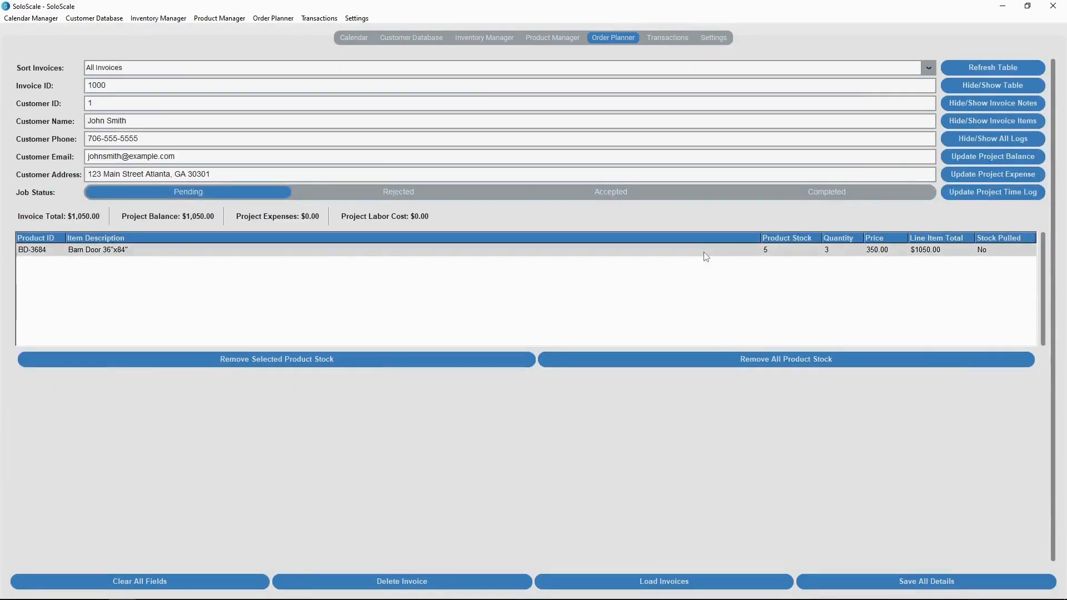
click(500, 361)
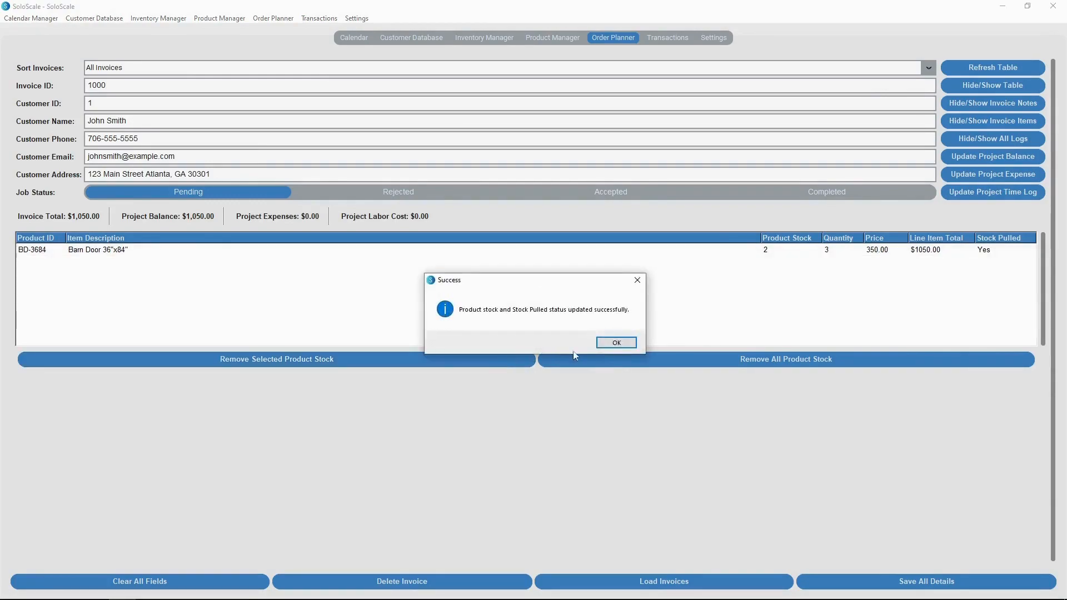
click(616, 342)
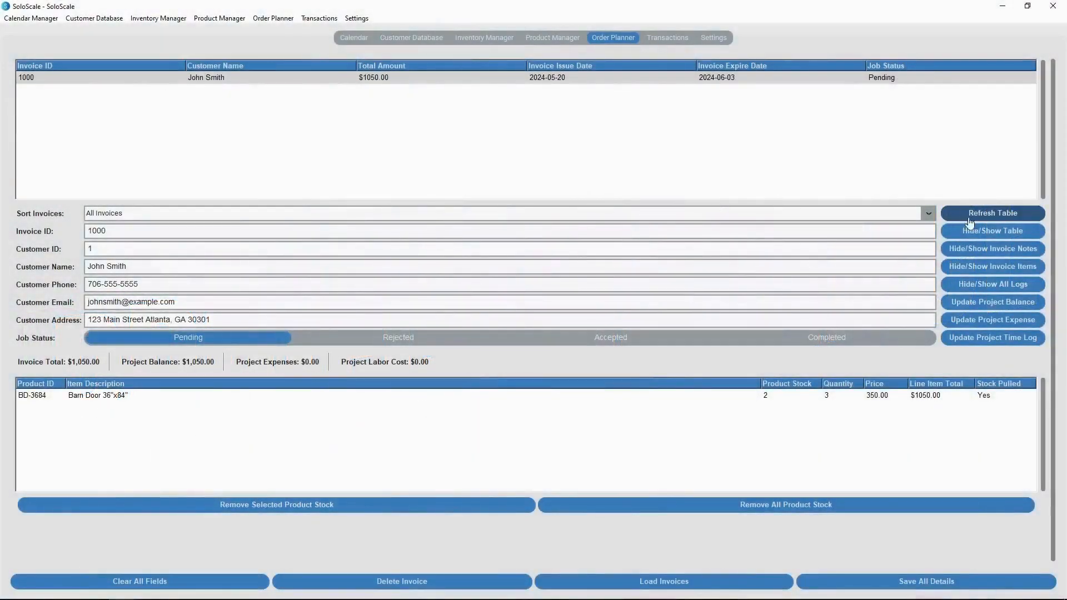
Hide the invoice table and items, show the project balance section, and add a Check payment of $525 dated 5/14/24.
click(972, 230)
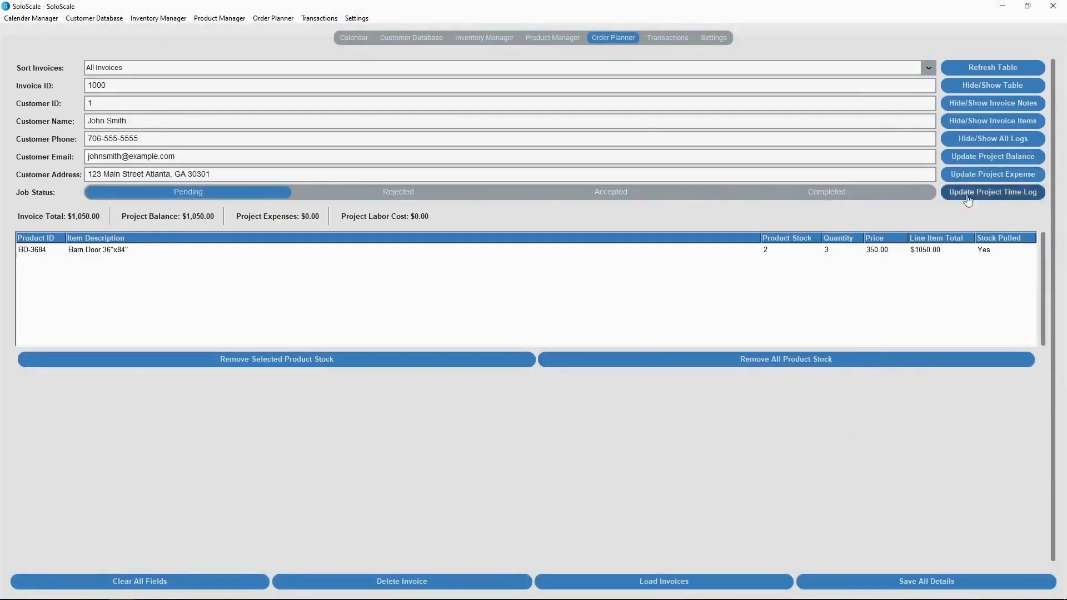
click(977, 123)
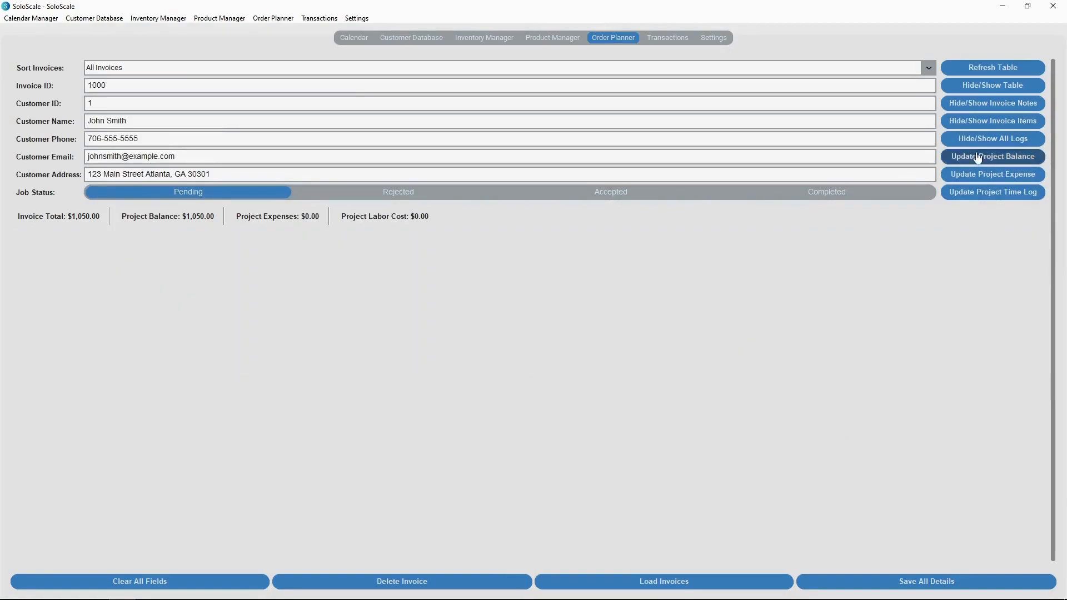
click(953, 162)
click(544, 286)
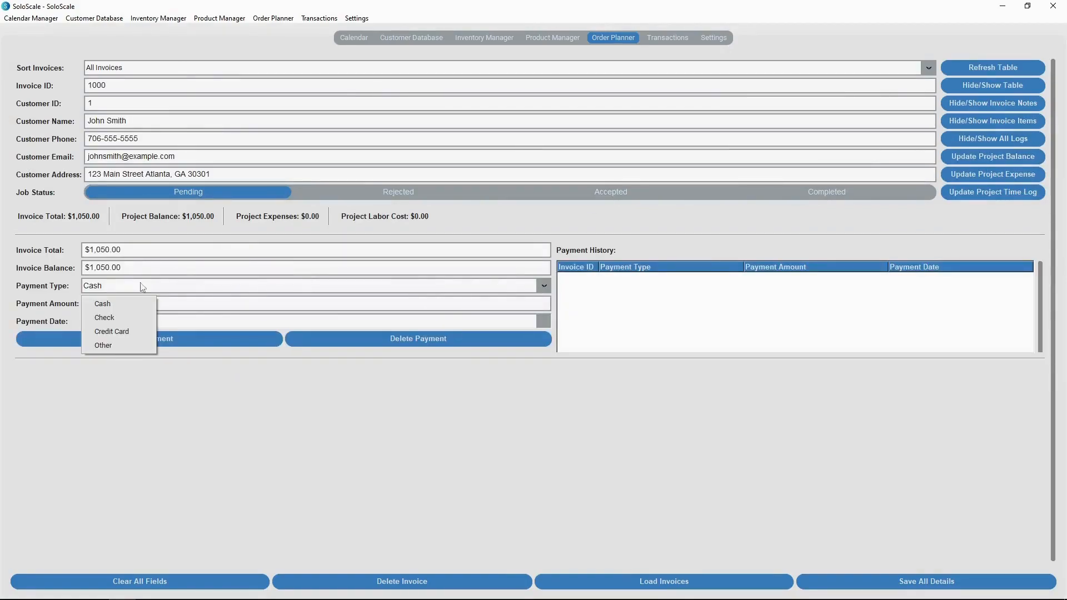
click(99, 317)
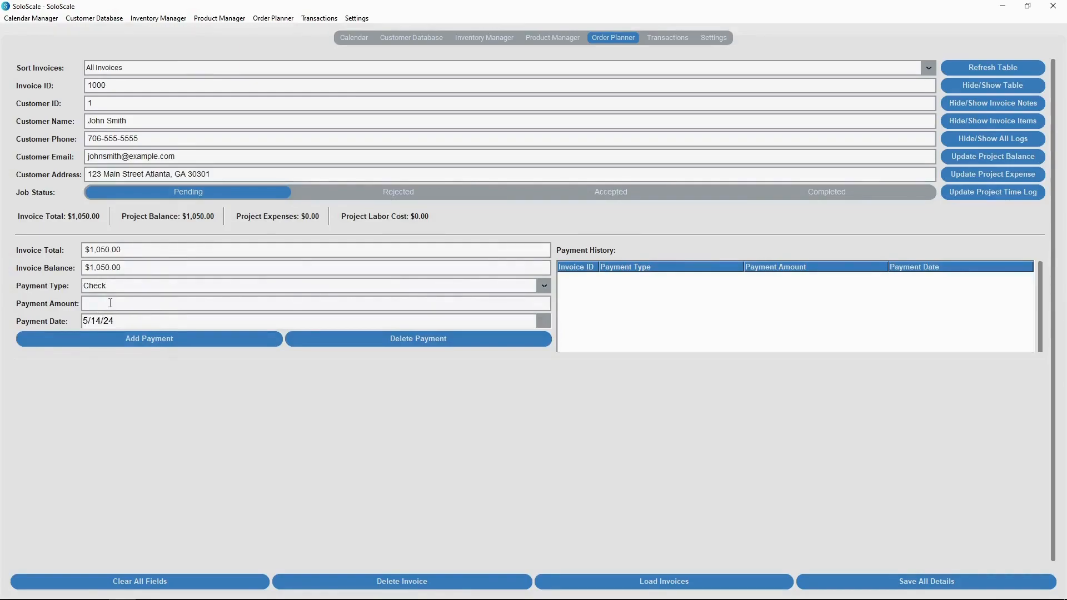
click(137, 341)
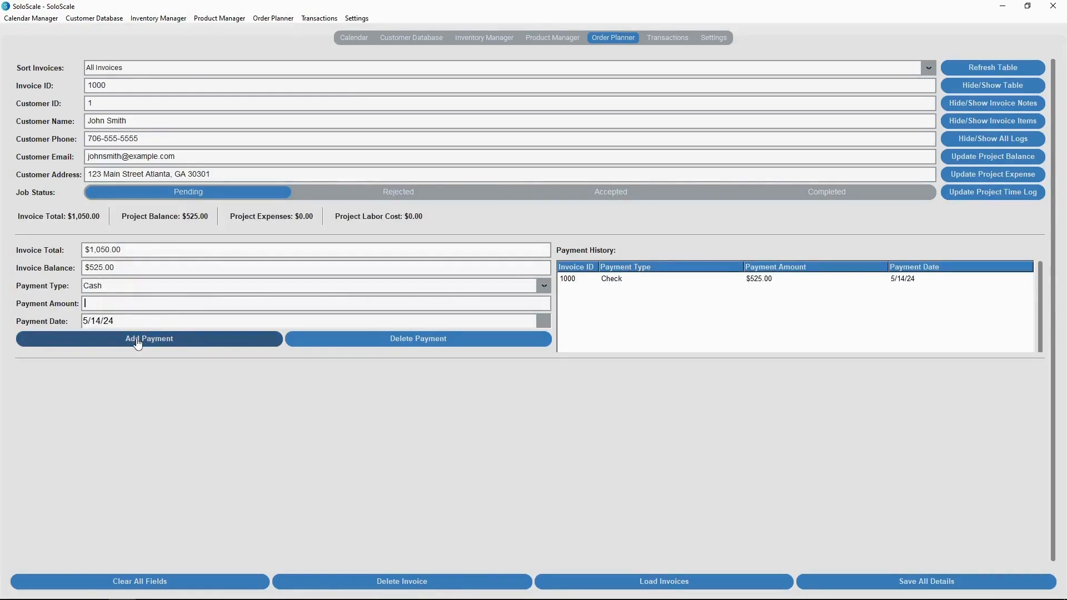
Add a second $525 payment of type Other, dated 5/14/24, to the invoice.
click(543, 285)
click(118, 345)
click(143, 340)
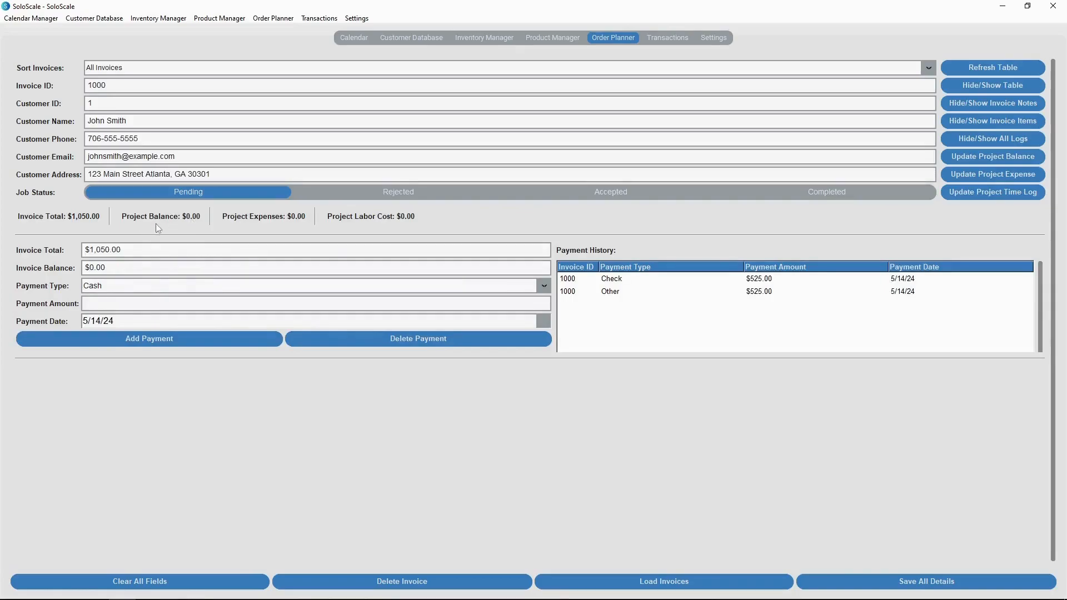
Try to delete the $525 payment of type Other from the payment history.
click(578, 297)
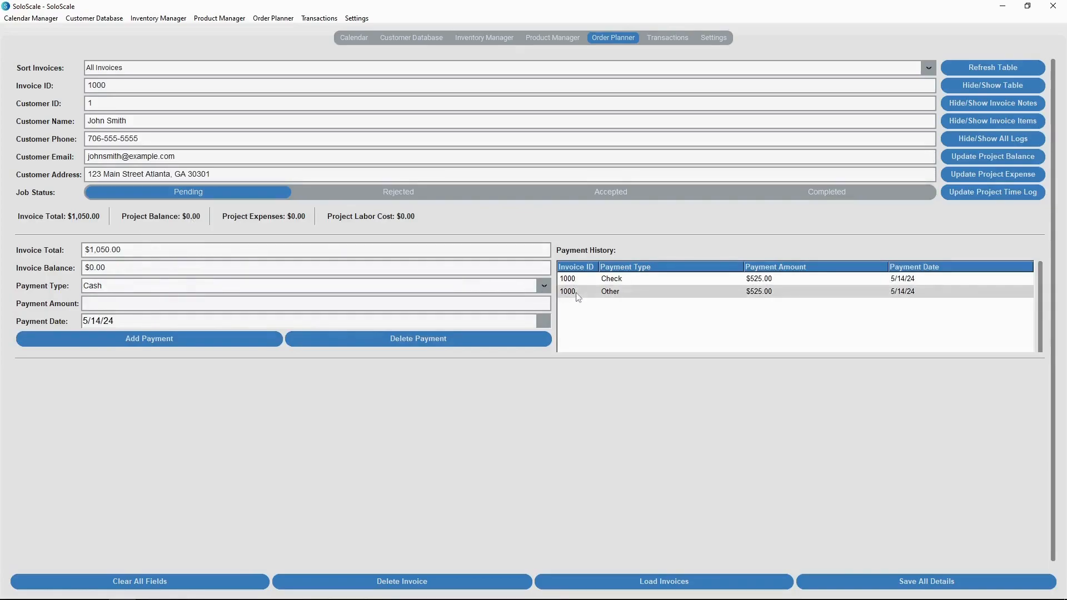
click(436, 340)
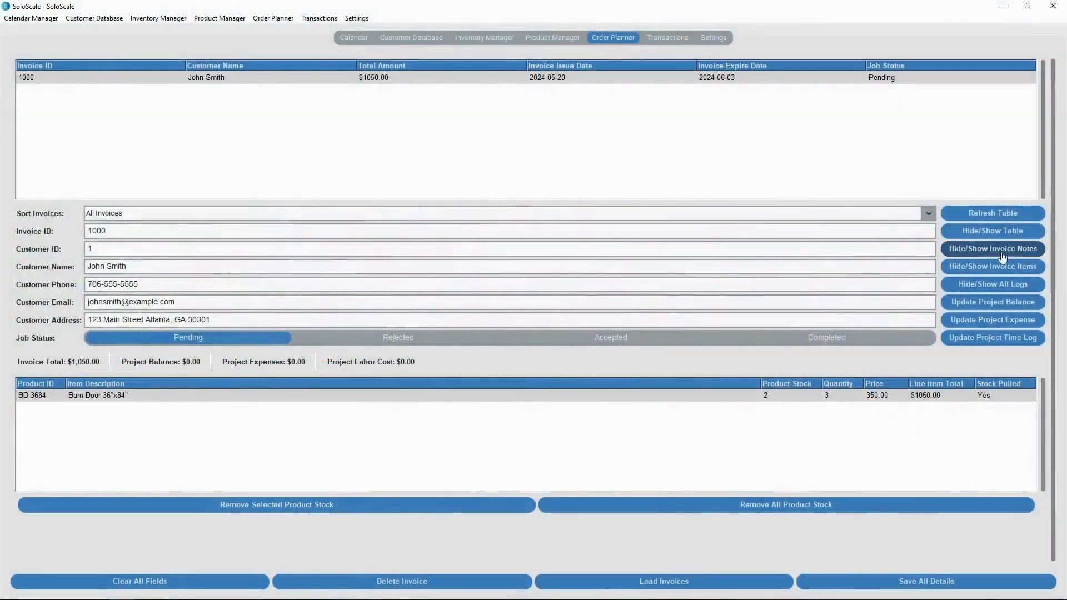
Hide the invoice table and invoice items and show the project expense section.
click(994, 226)
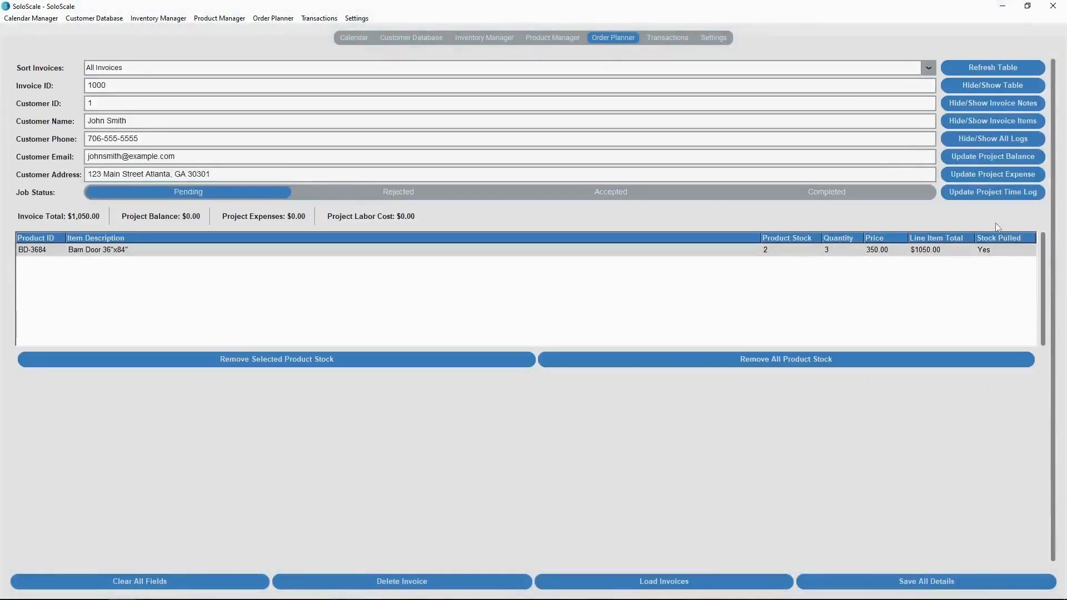
click(993, 122)
click(998, 170)
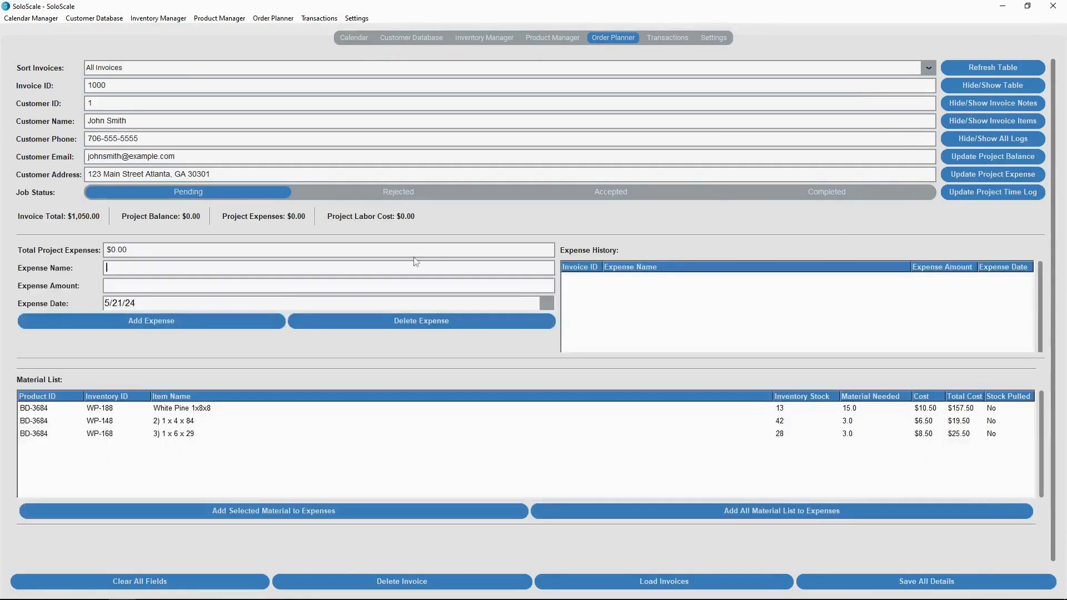
Add a project expense named Consumables with amount 25 and date 5/21/24.
text(Consumab)
text(25)
click(549, 302)
click(548, 304)
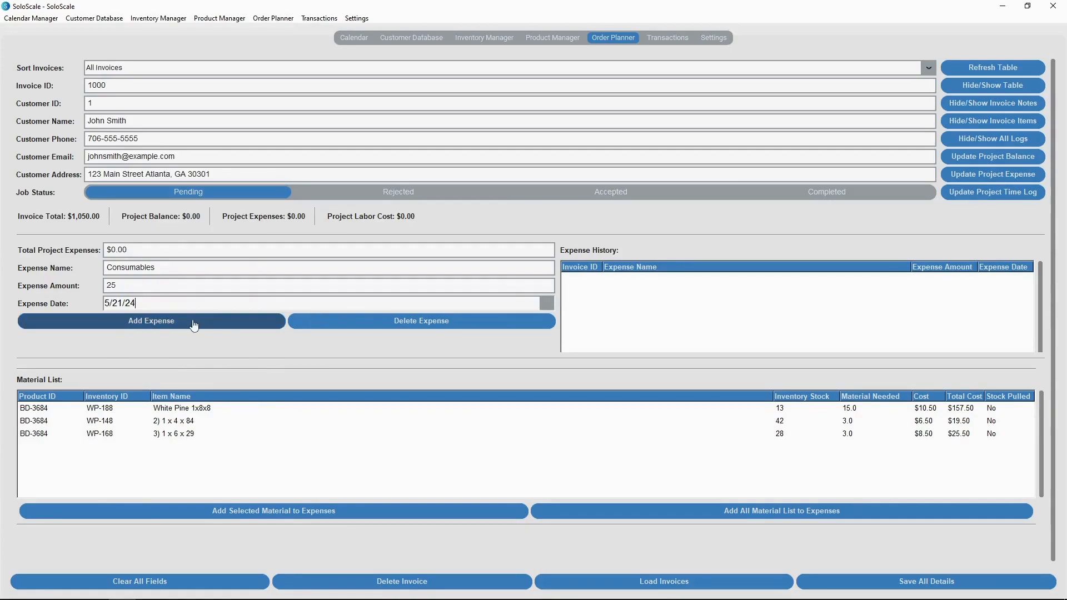
click(194, 326)
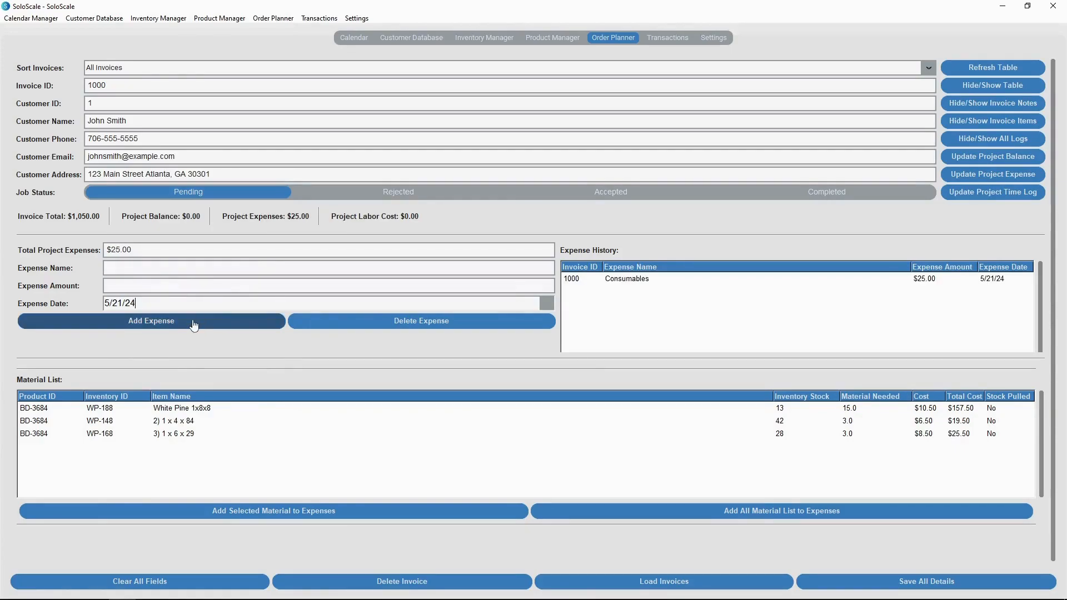
Delete the Consumables entry from the expense history.
click(605, 283)
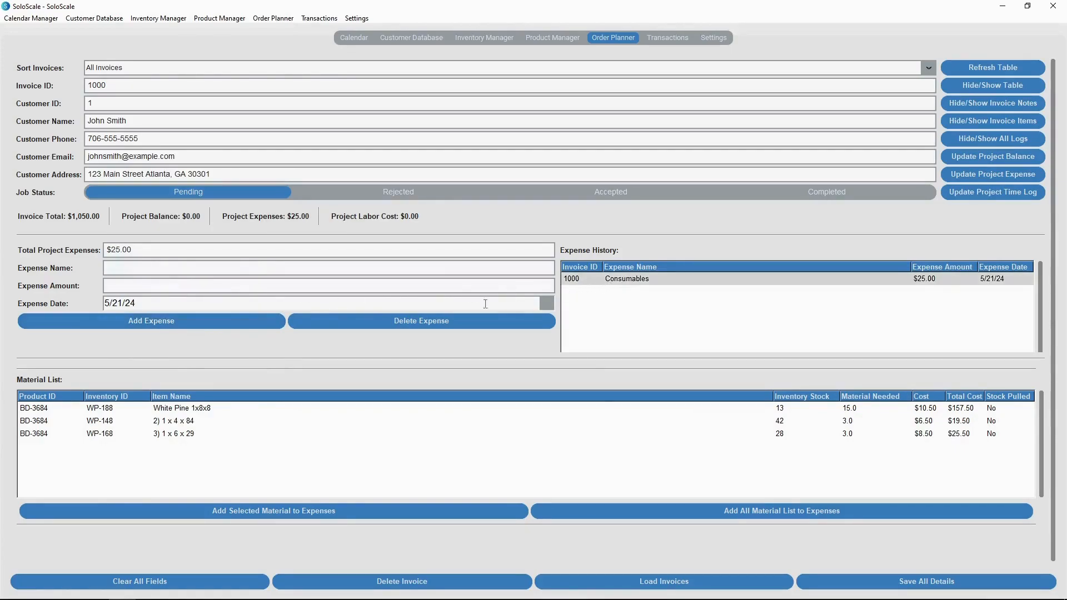
click(429, 325)
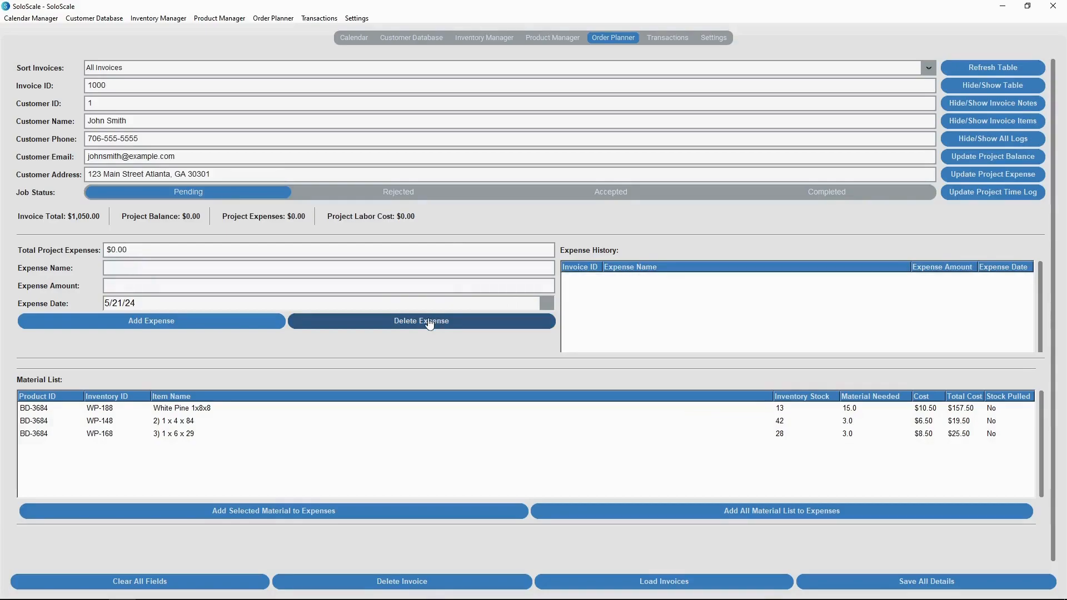
Add only the White Pine 1x8x8 material from the material list to the project expenses.
click(202, 410)
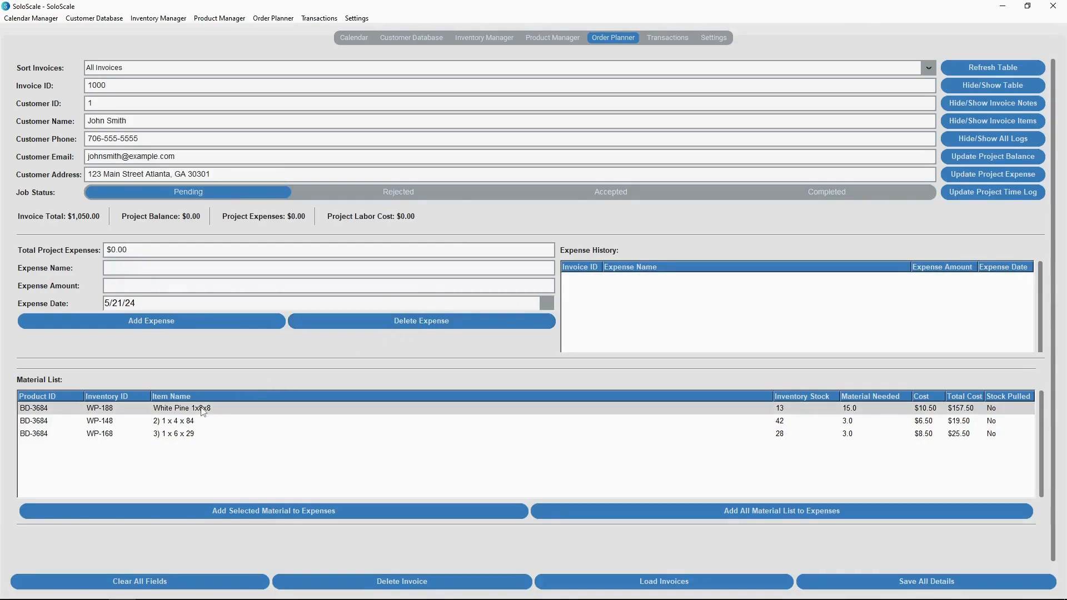
click(381, 512)
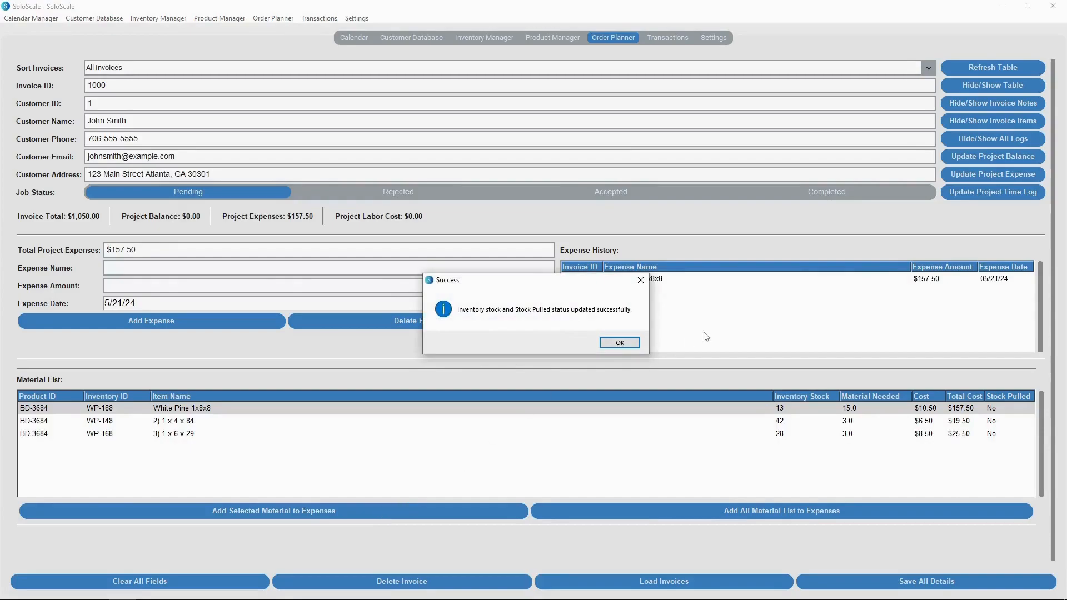
click(624, 347)
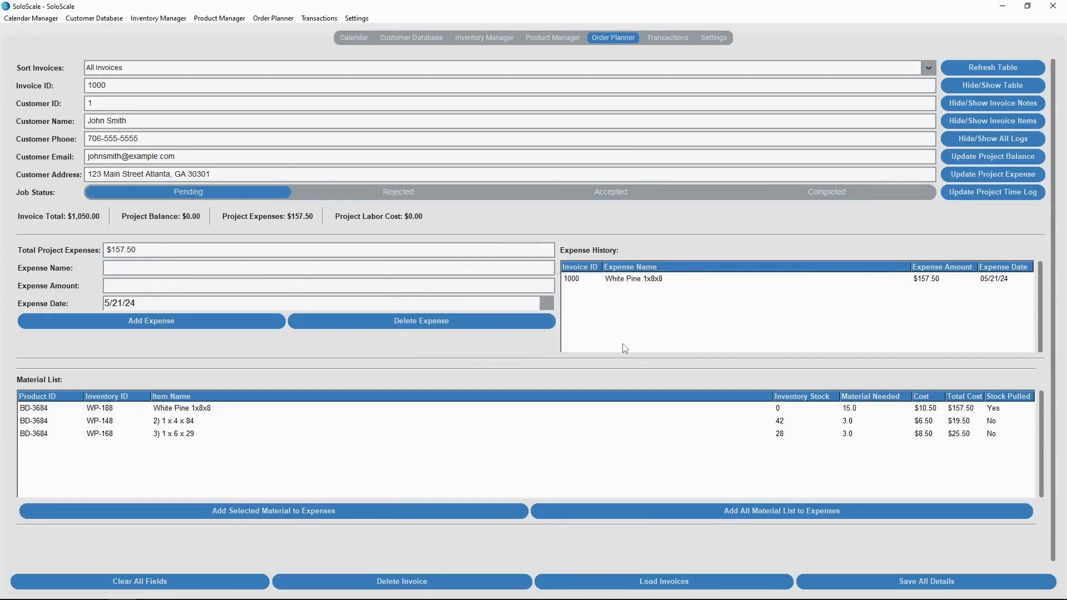
Delete the White Pine 1x8x8 entry from the expense history.
click(658, 282)
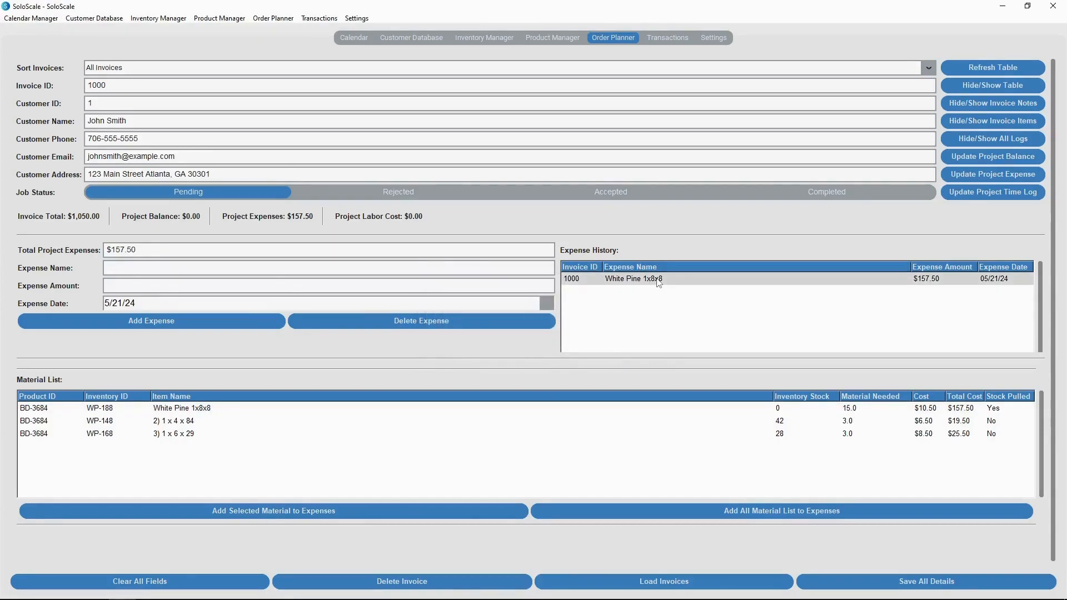
click(483, 325)
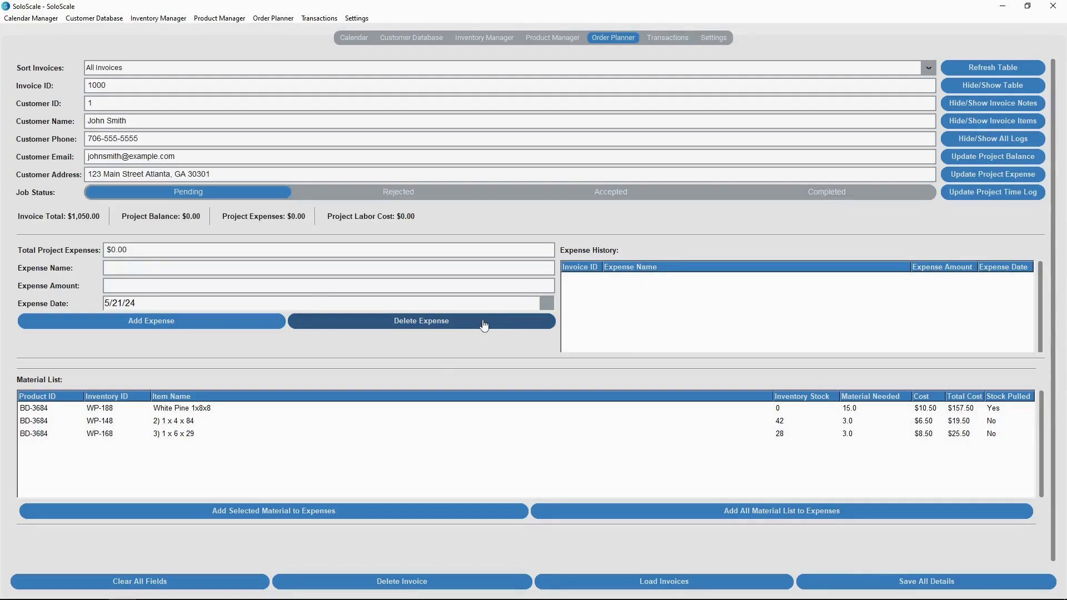
Add the entire material list to the project expenses.
click(742, 518)
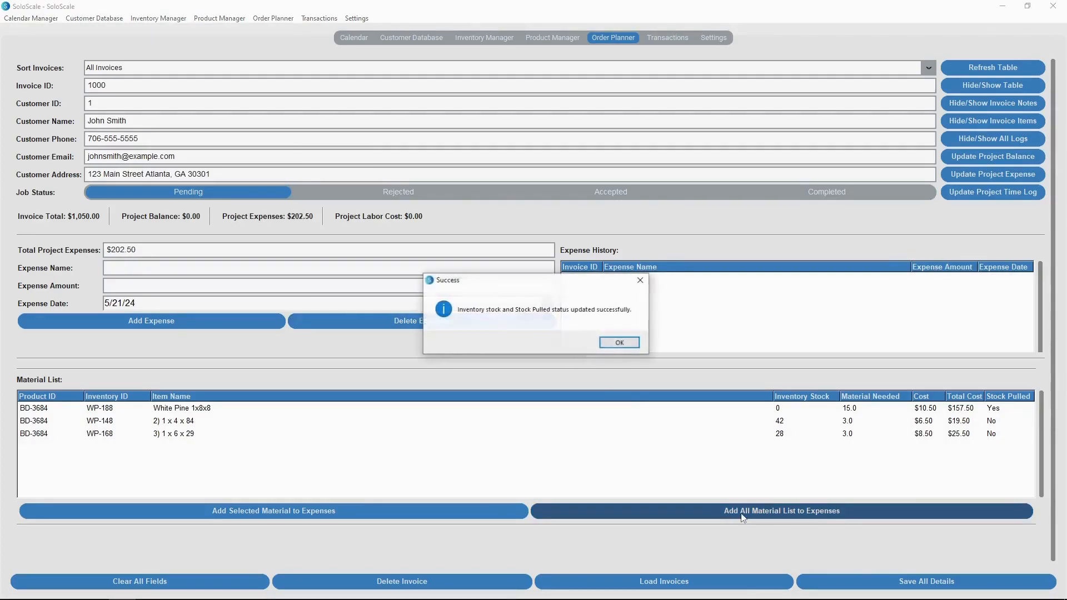
click(617, 343)
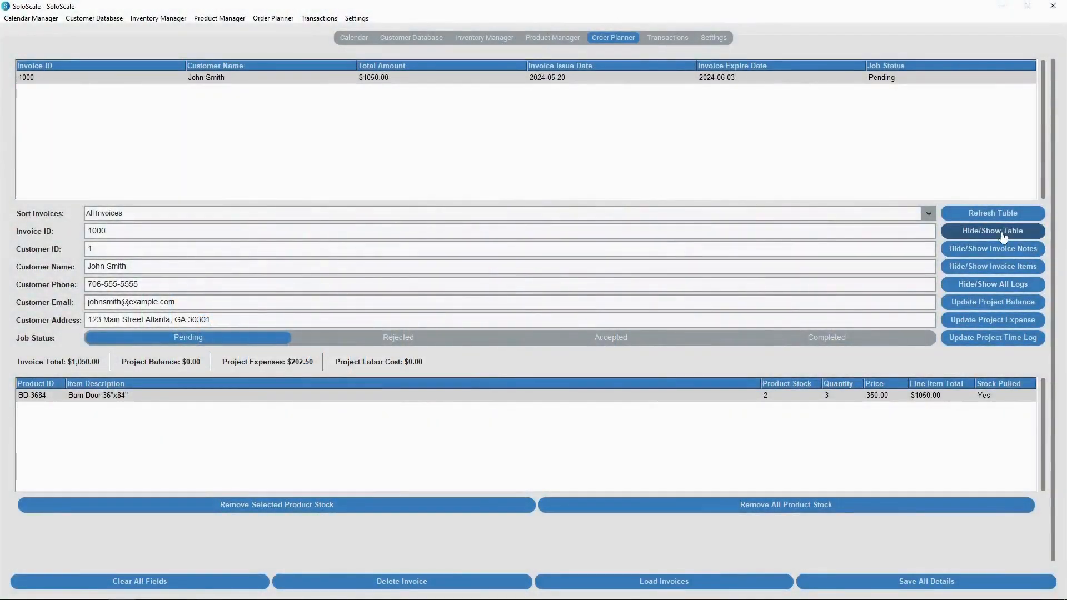
Hide the invoice table and items, show the project time log, and add a Milling Lumber task of 45 minutes at 35 per hour.
click(994, 229)
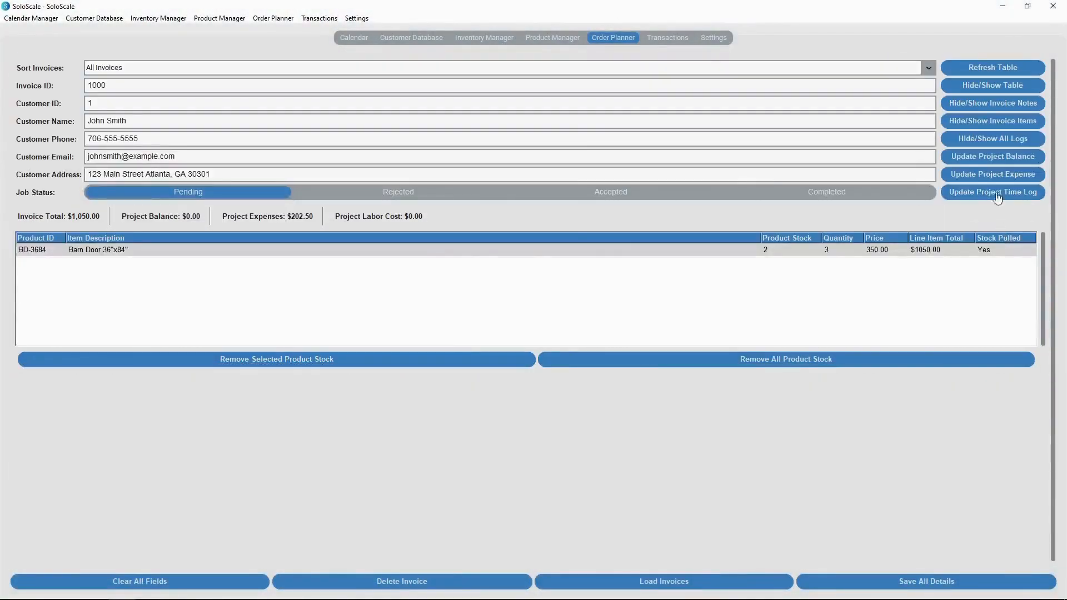
click(969, 121)
click(978, 195)
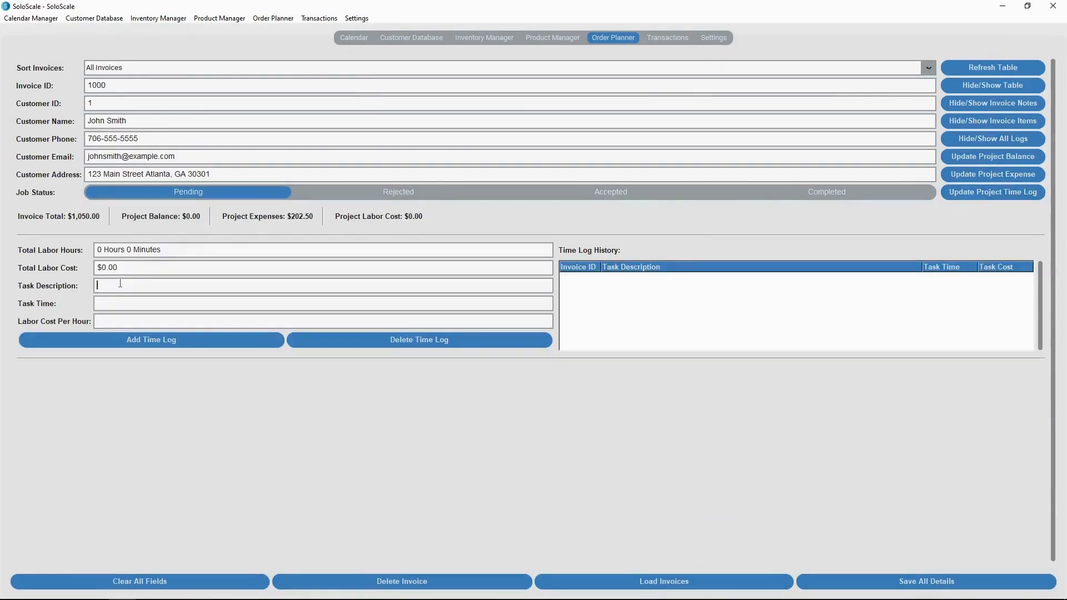
text(Mi)
text(lling Lumb)
text(35)
click(139, 345)
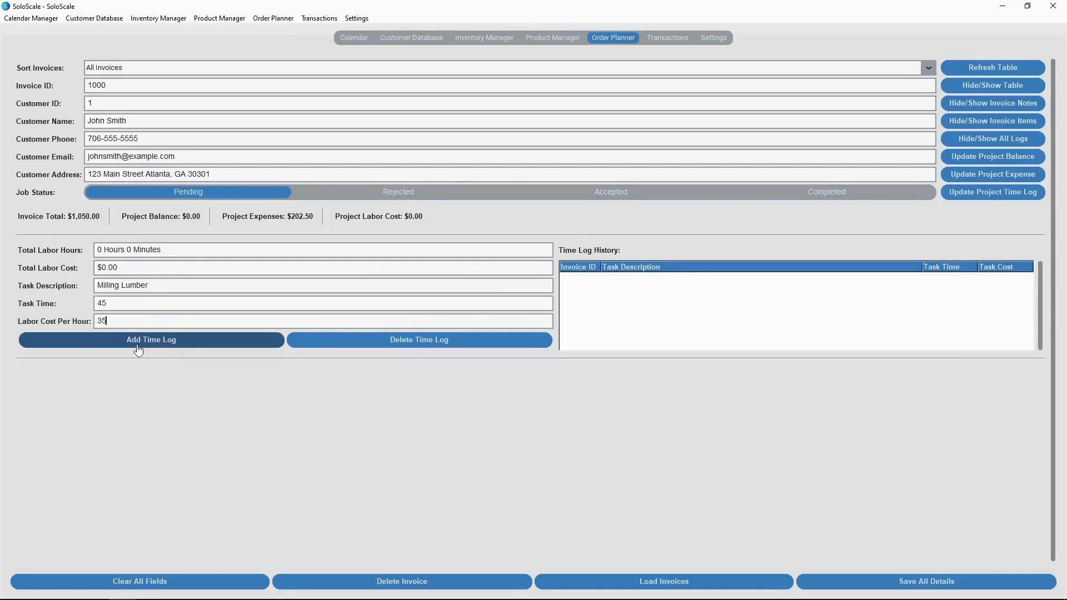
click(616, 283)
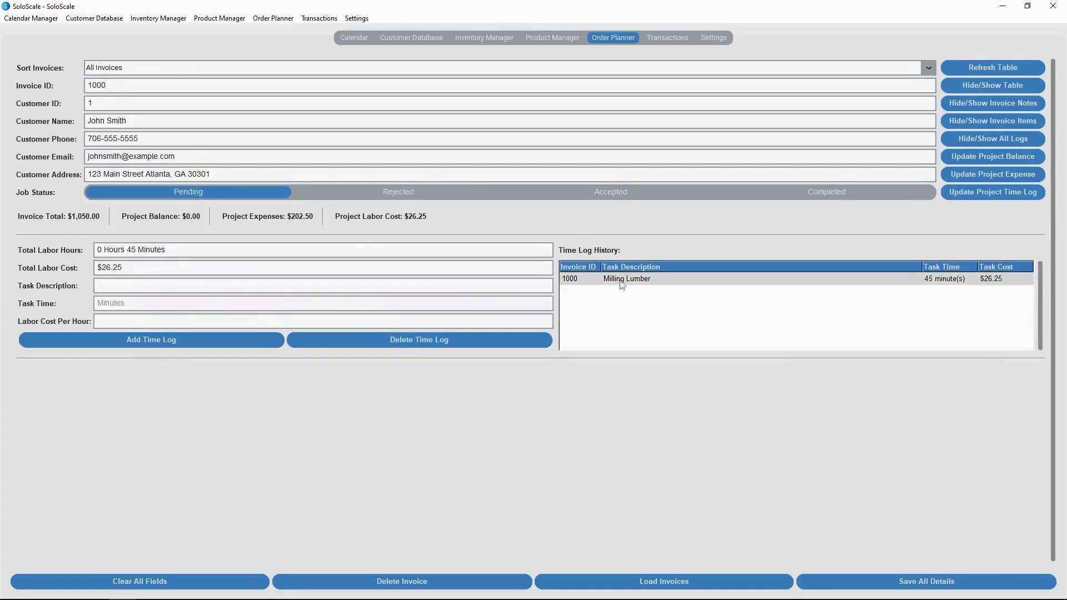
Add an Assembly task of 120 minutes at a labor cost of 60 per hour to the time log.
click(161, 285)
text(Assembly)
key(Tab)
text(60)
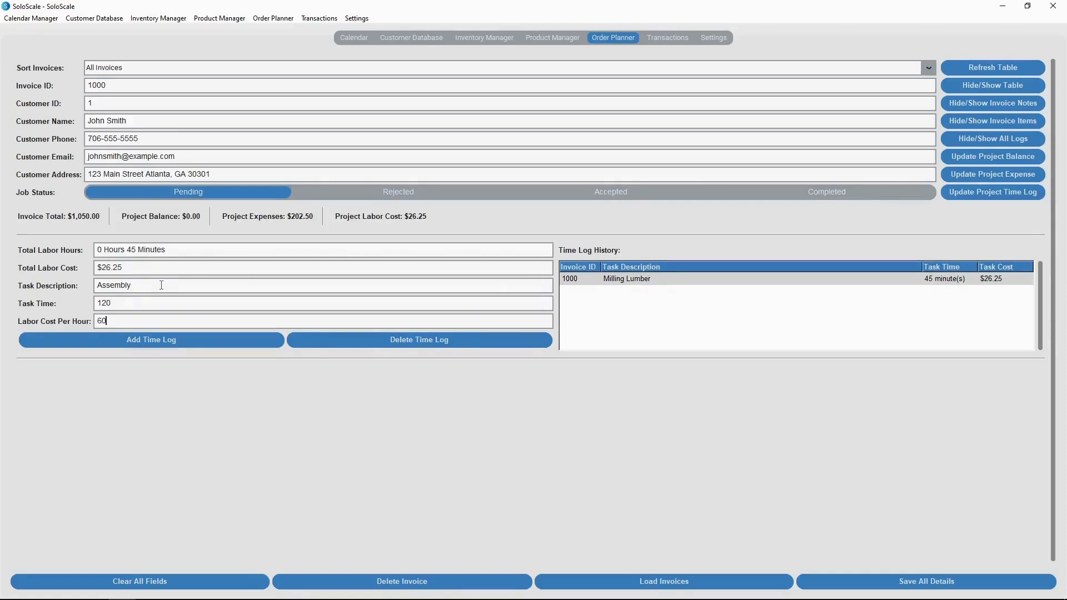
click(168, 346)
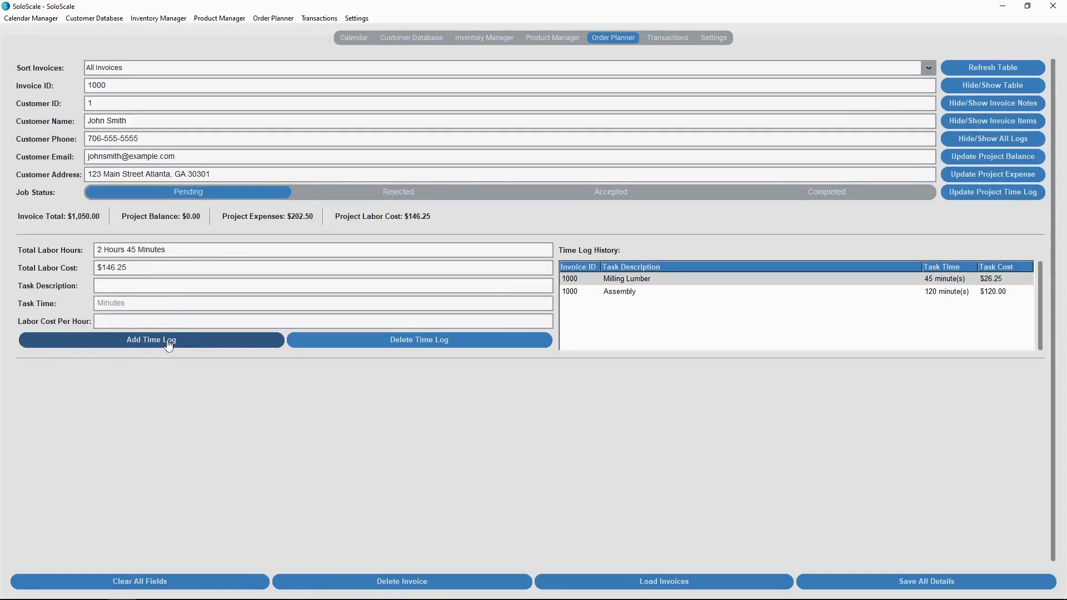
Try to delete the Assembly task from the time log history.
click(609, 293)
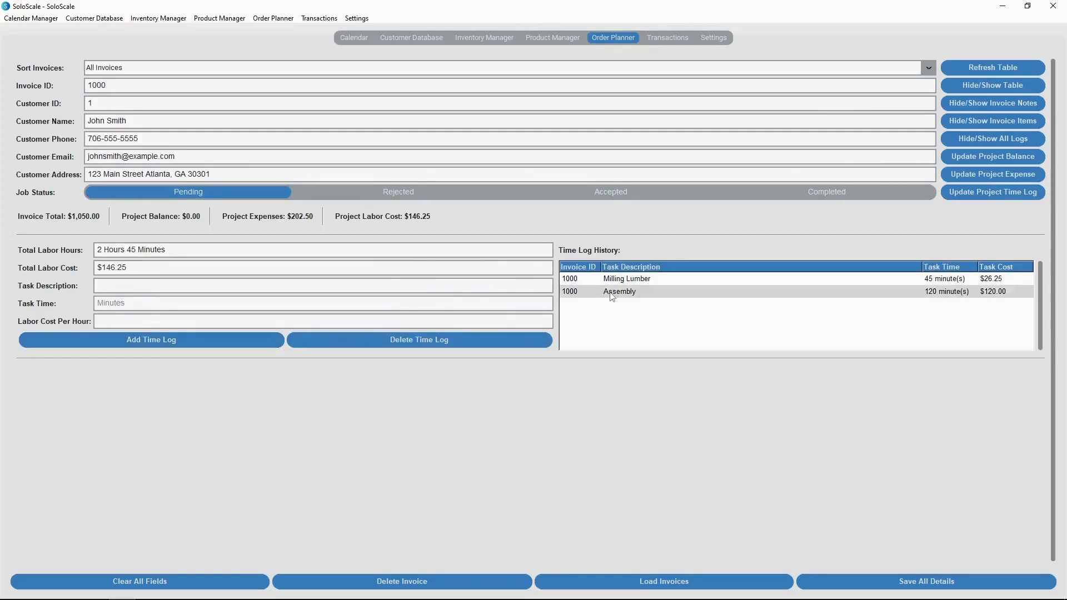
click(466, 344)
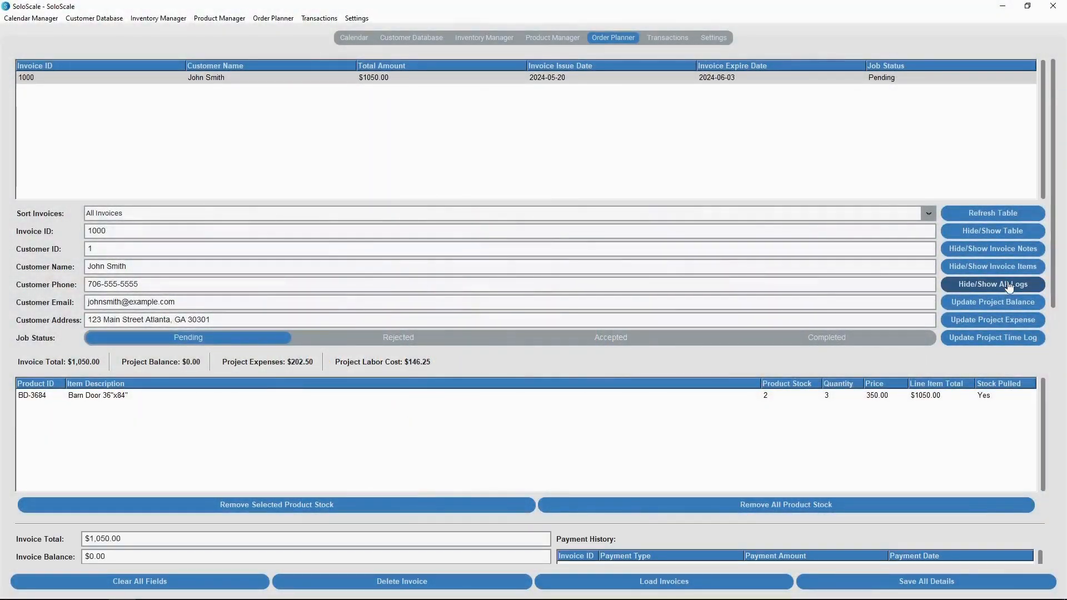
Show all logs of the invoice, examine its payment, expense, material and time log sections, and hide the logs again.
click(1006, 285)
scroll(1009, 286, down, 5)
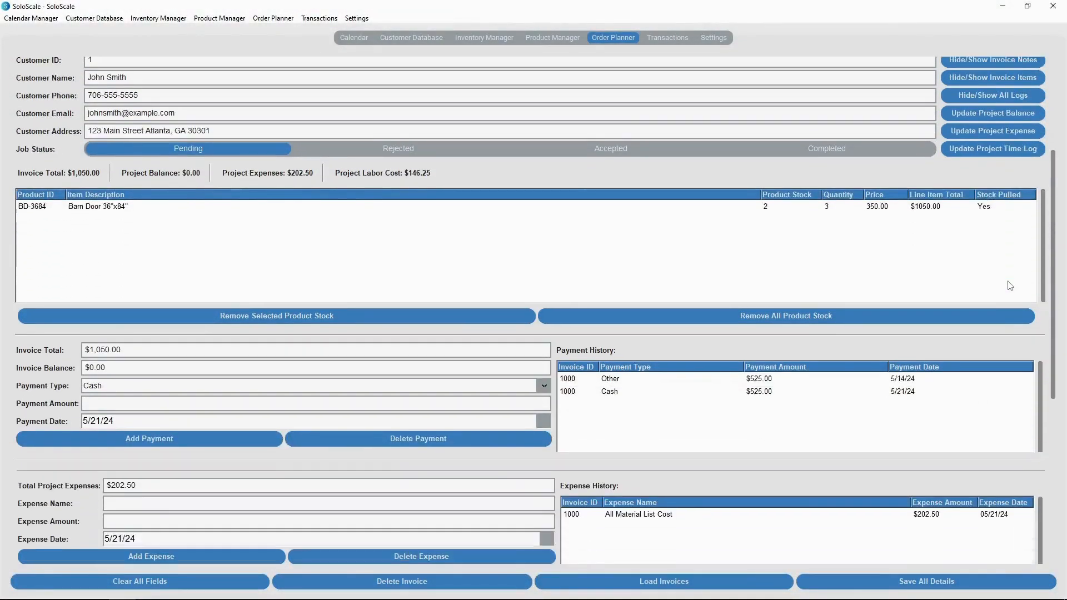
scroll(1010, 285, down, 5)
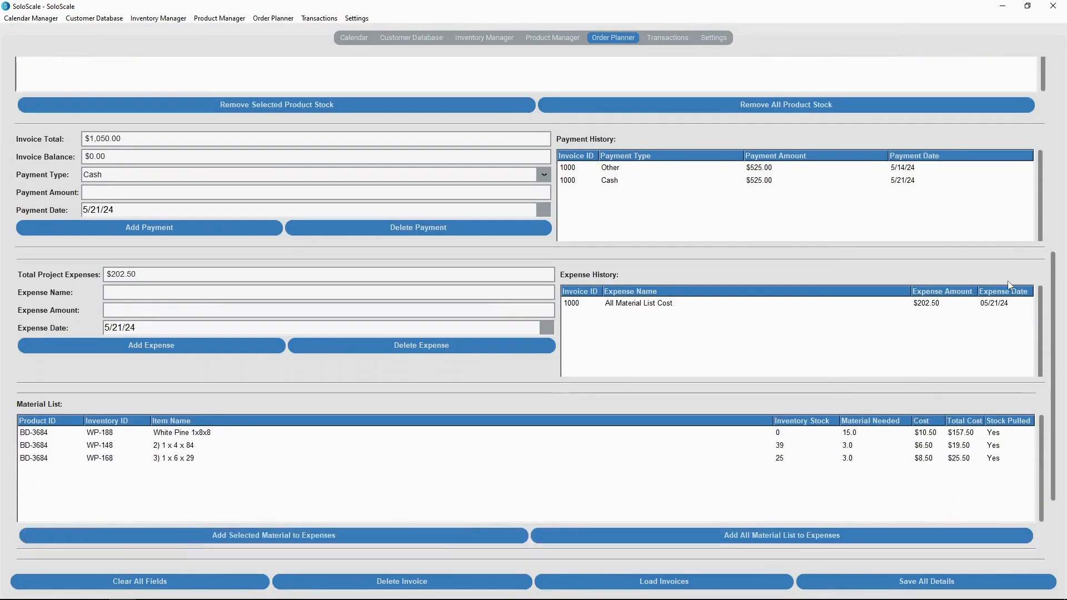
scroll(1009, 285, down, 3)
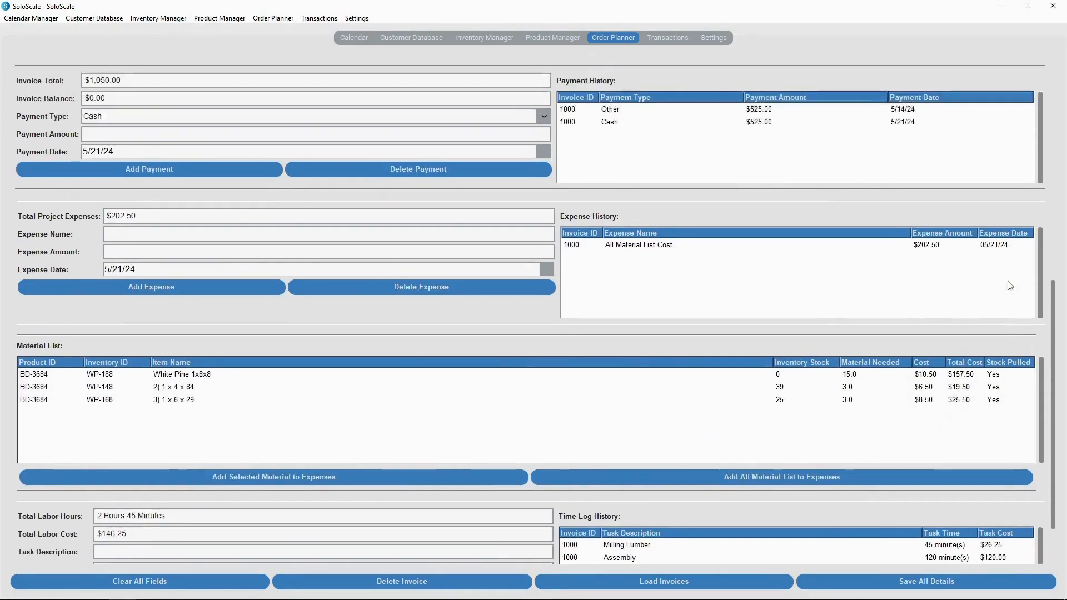
scroll(1010, 286, up, 8)
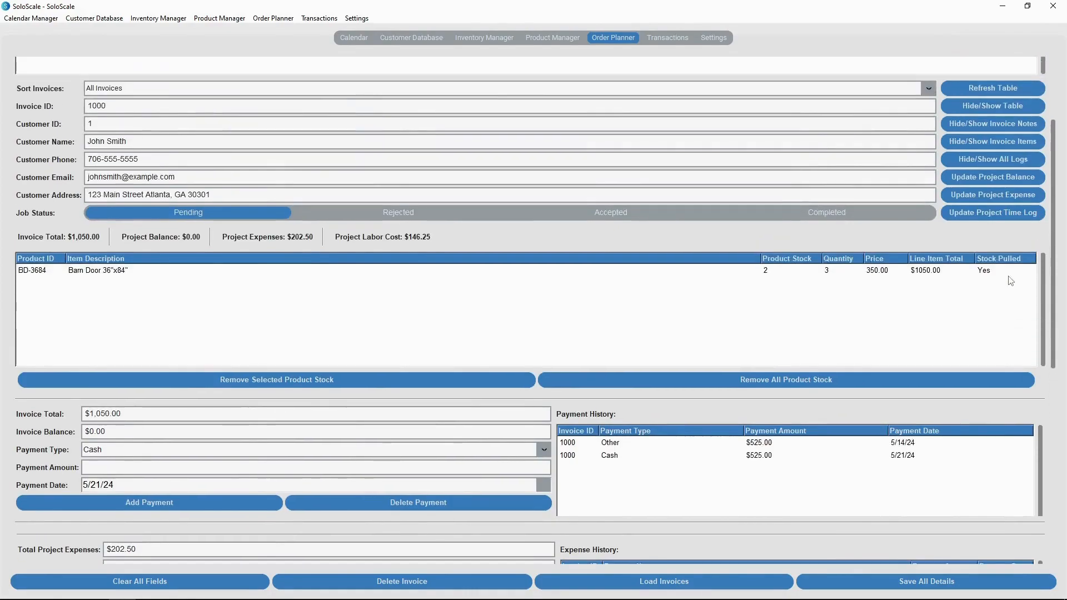
click(997, 161)
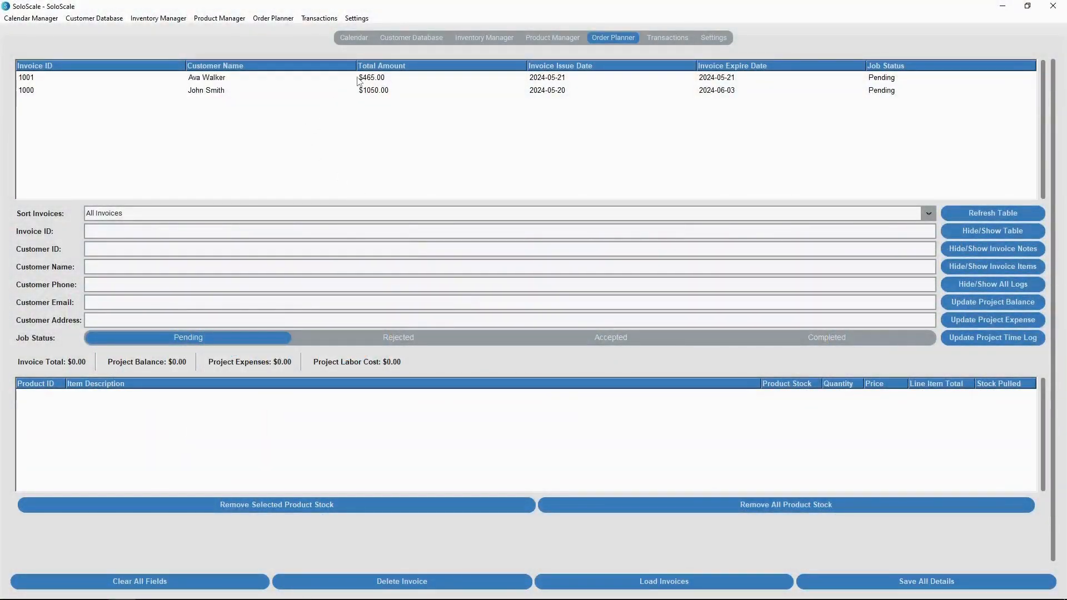
Delete the pending $465.00 invoice together with its related entries from the Order Planner.
click(357, 78)
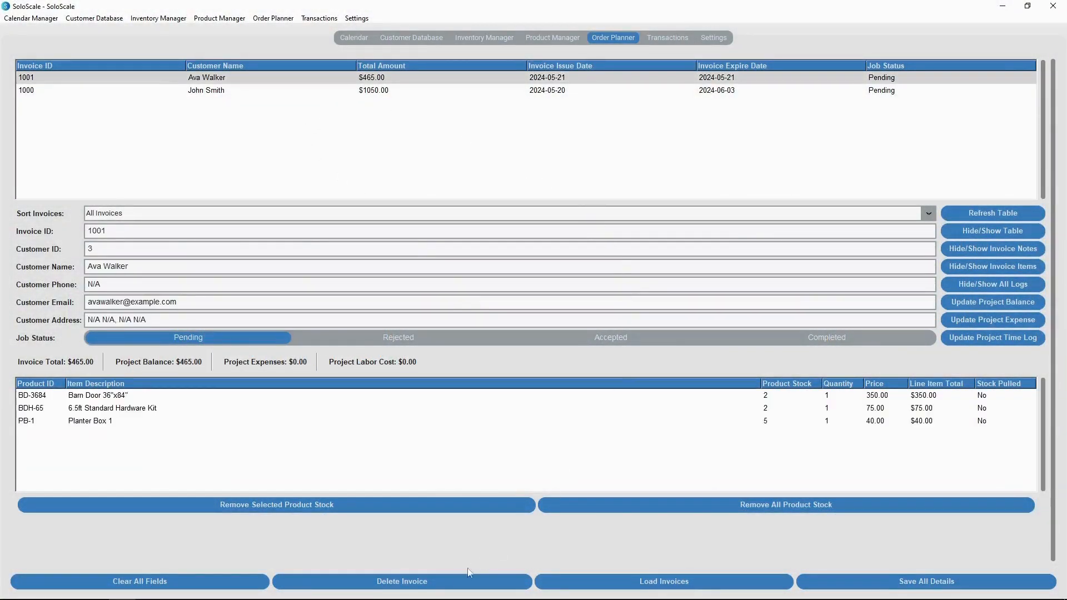
click(450, 584)
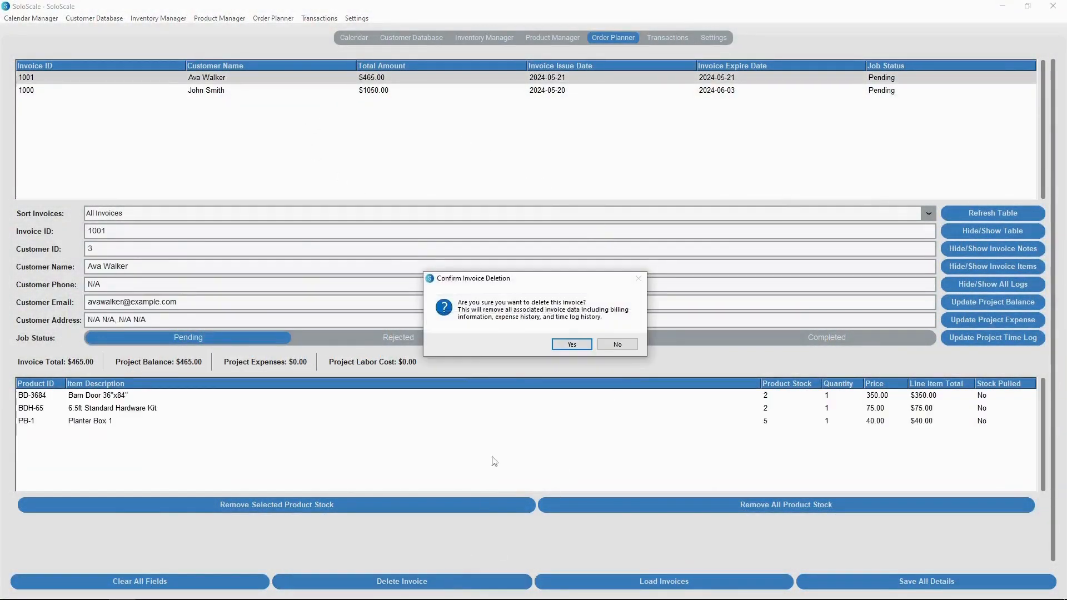
click(572, 344)
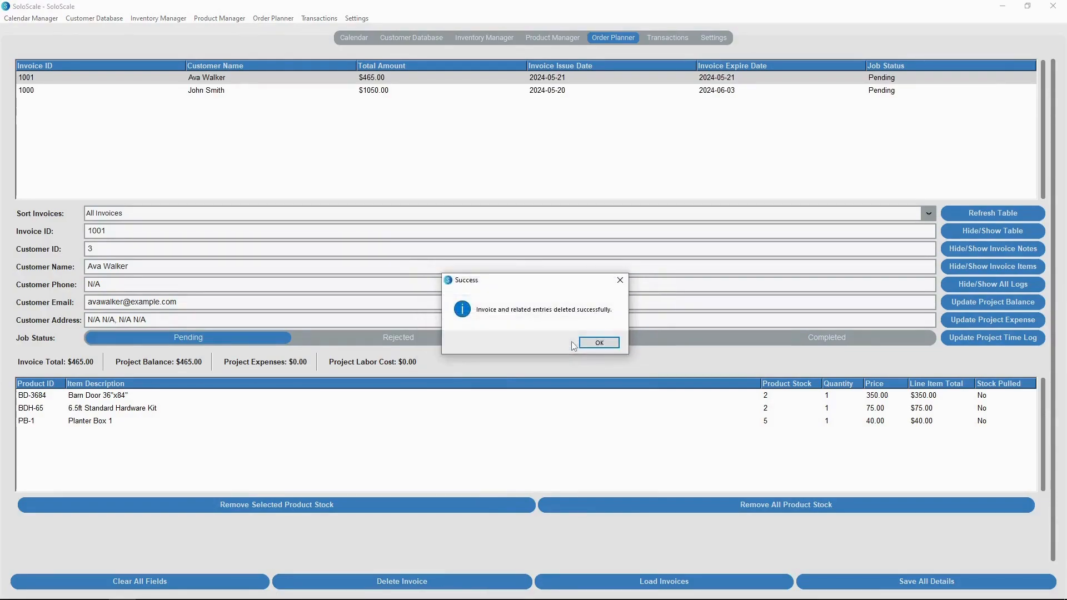
click(596, 346)
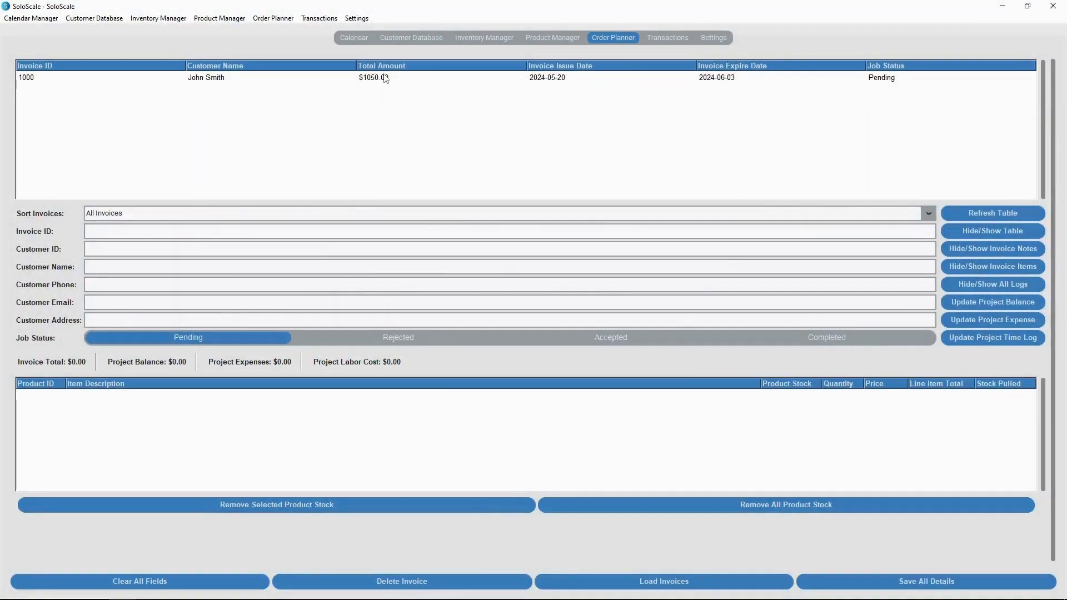
Load the $1050.00 invoice, show its invoice notes and enter "Testing Notes" in them.
click(385, 79)
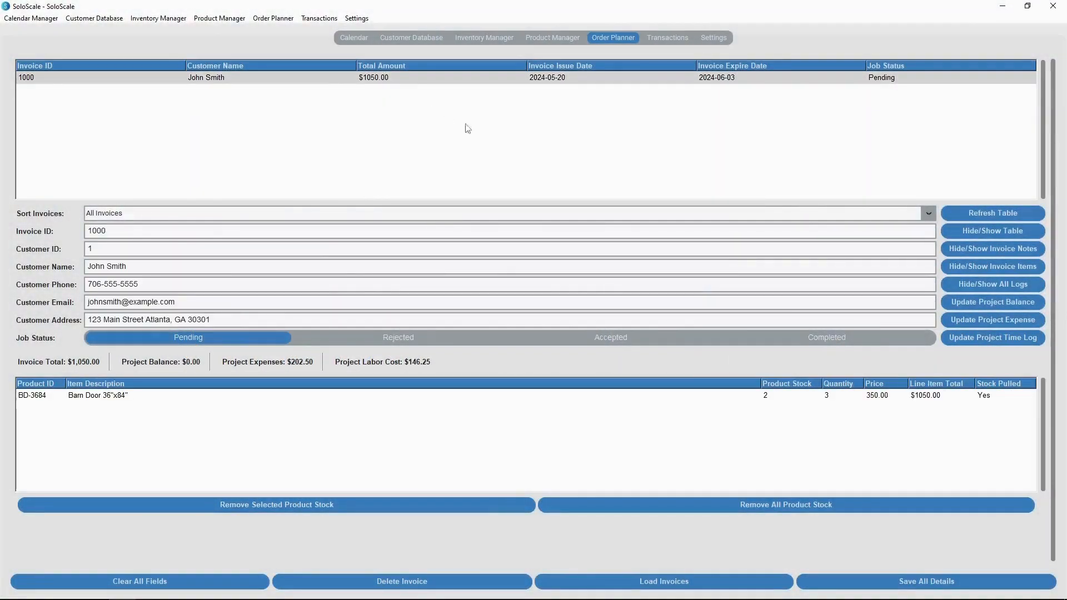
click(1012, 250)
click(520, 369)
text(T)
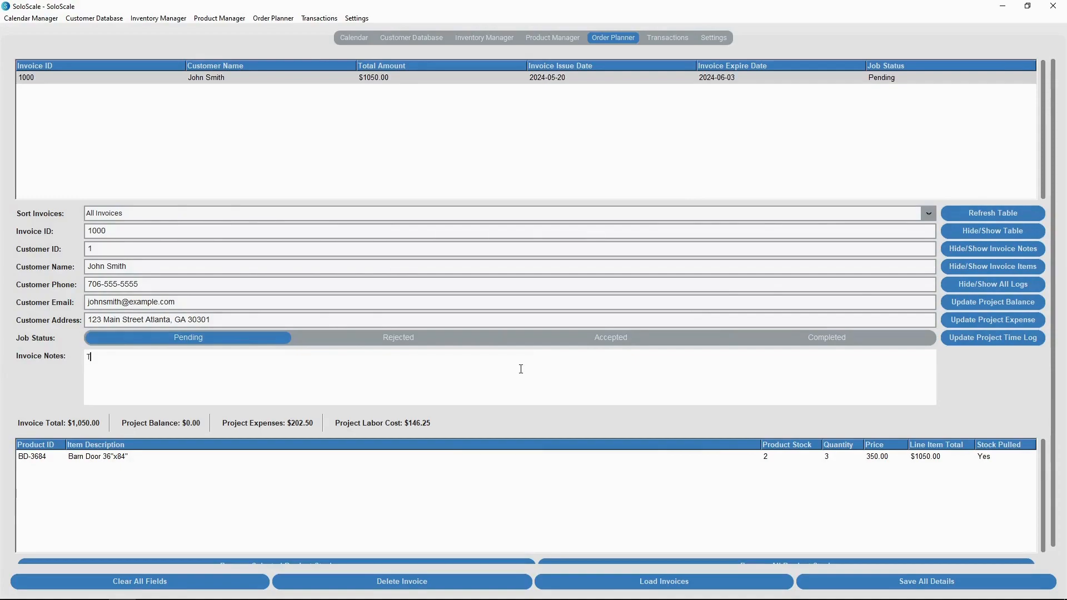
text(esting Notes)
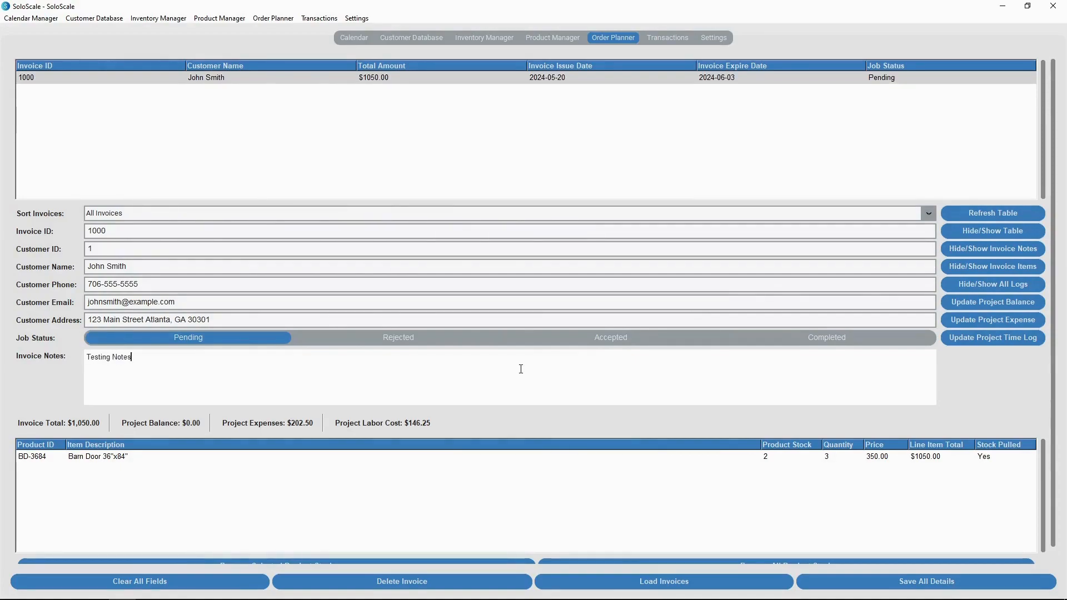
Set the invoice's job status to Accepted, save all details and refresh the invoice table.
click(611, 340)
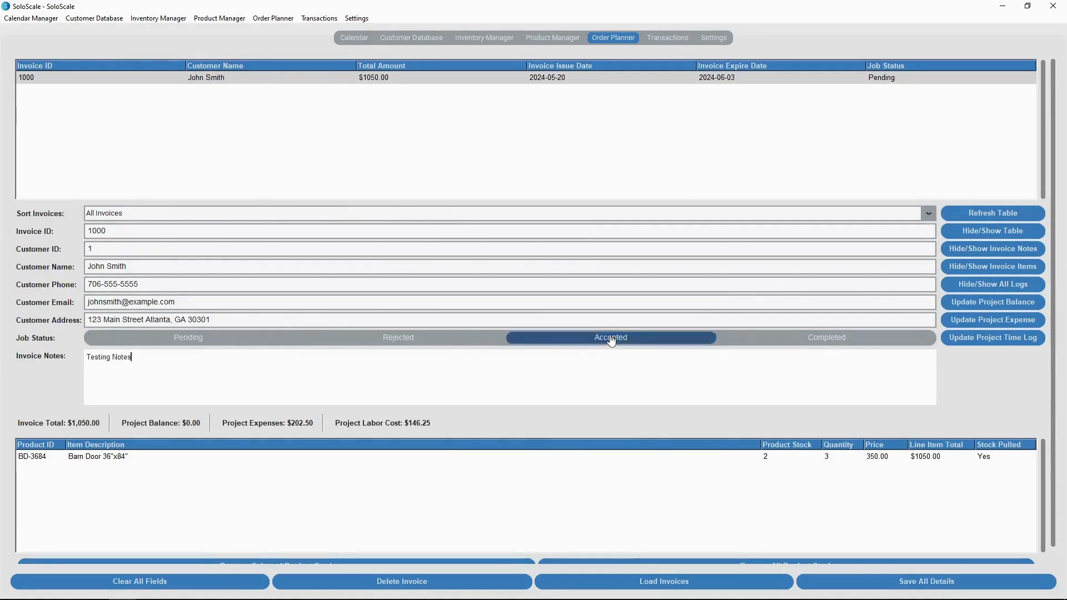
click(908, 581)
click(580, 344)
click(978, 213)
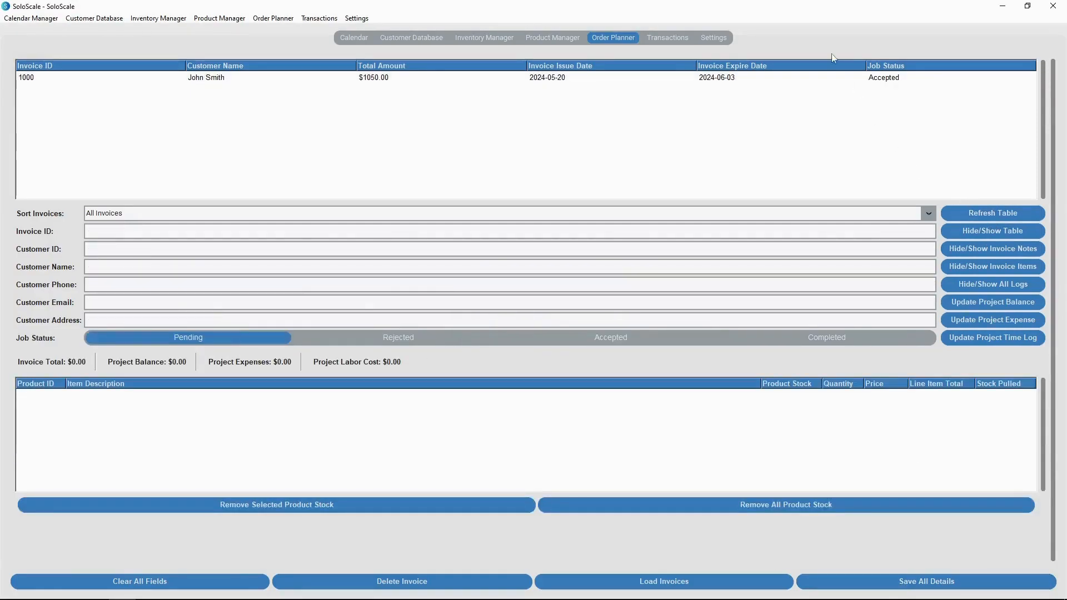
click(844, 79)
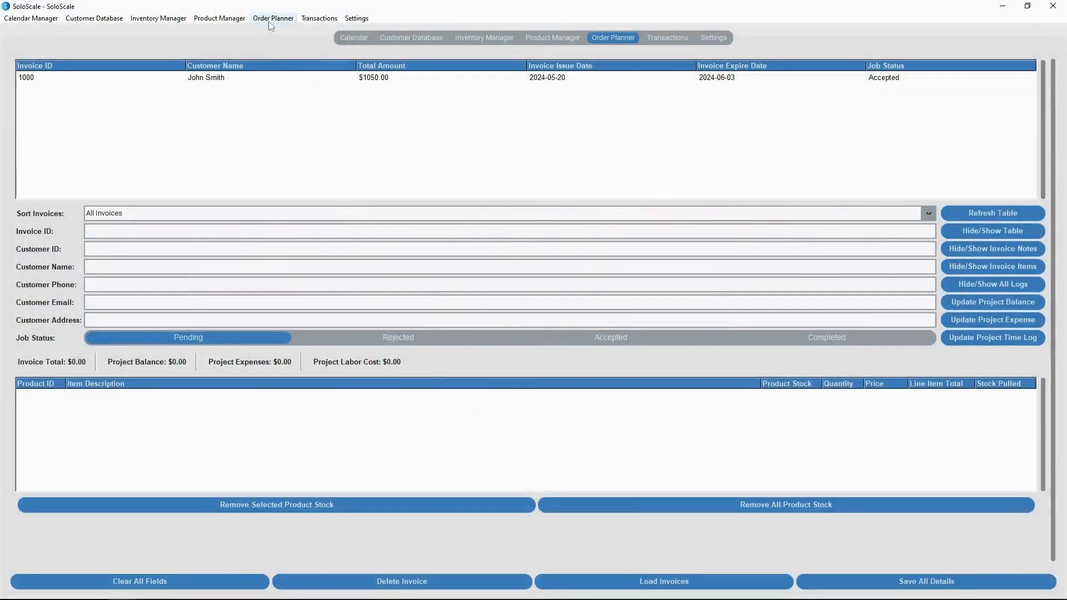
click(270, 19)
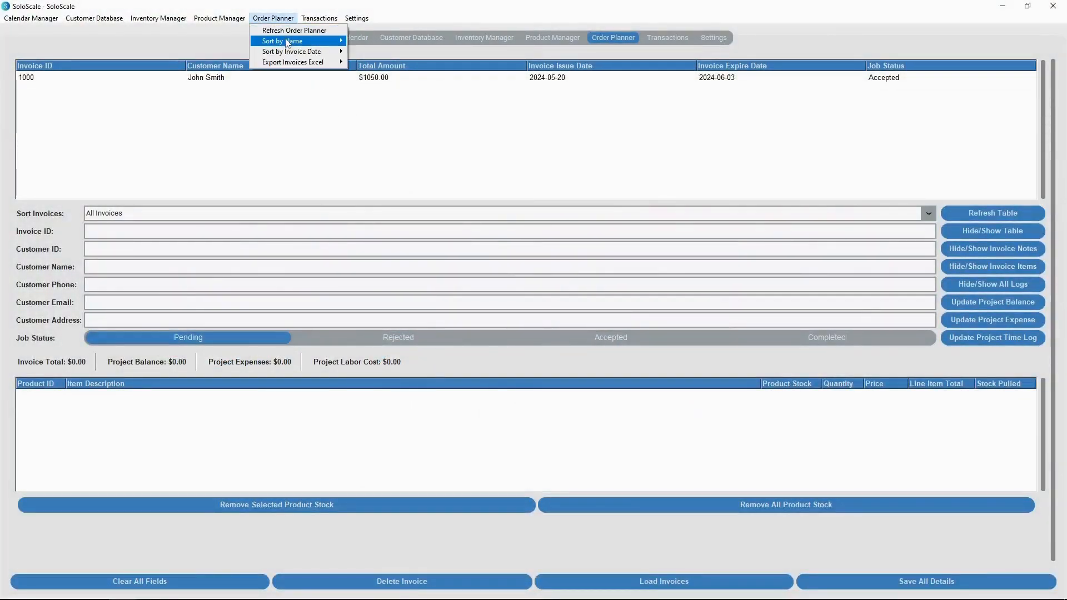
mouse_move(287, 42)
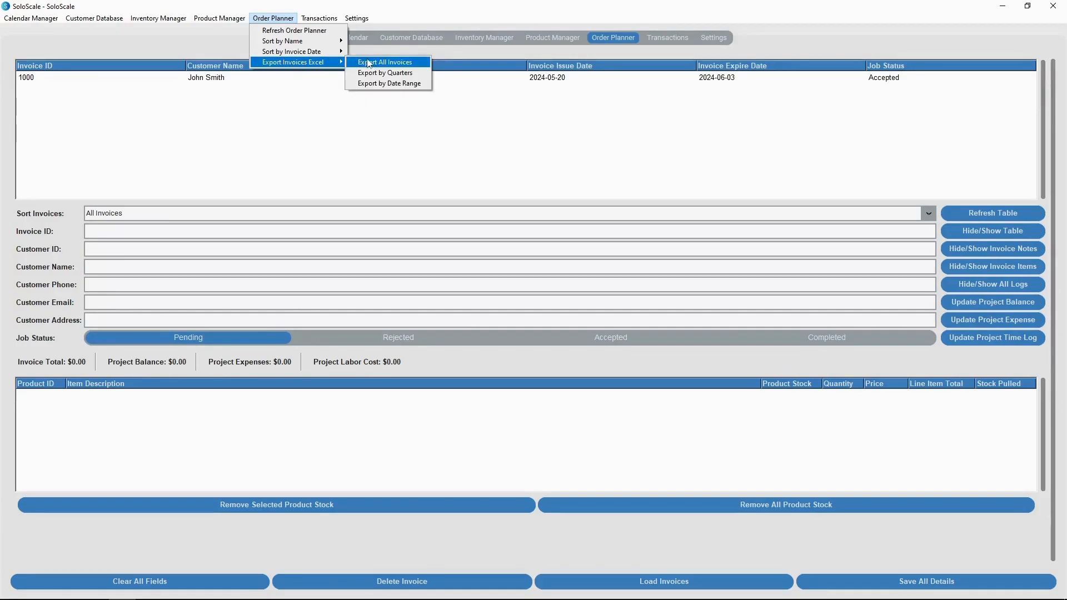
click(556, 162)
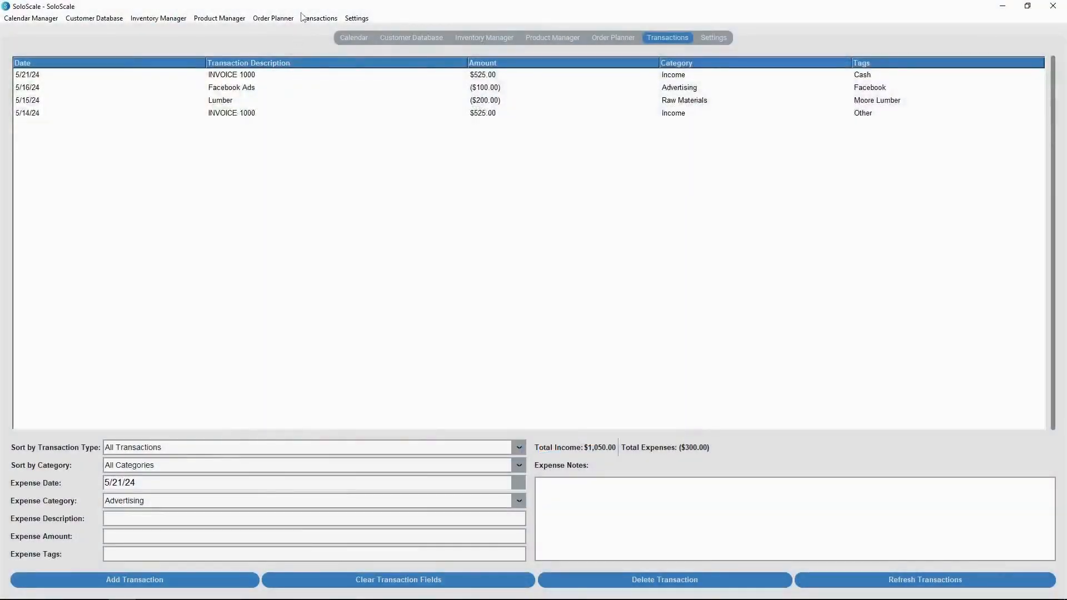
Try to sort the transactions by date range with the start date left empty.
click(312, 20)
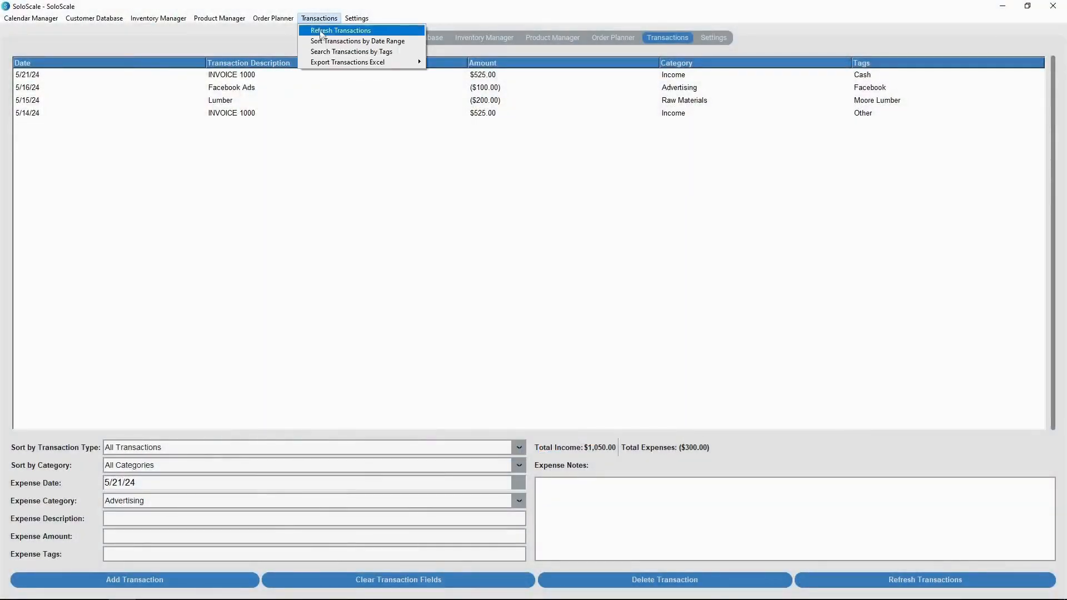
click(331, 41)
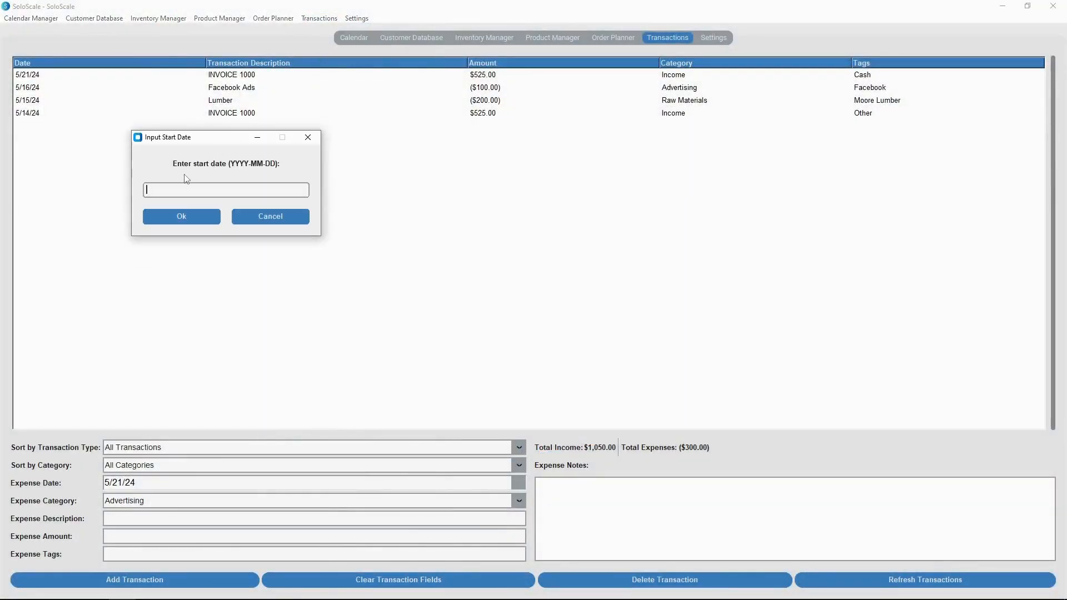
click(182, 216)
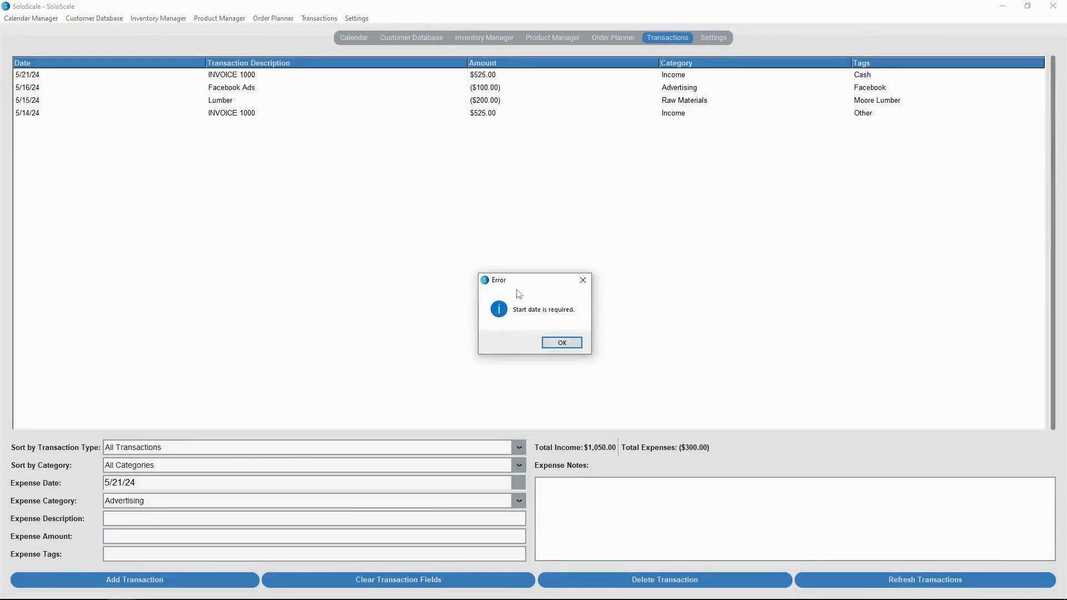
click(560, 340)
Search the transactions for the lumber tag and refresh the list to restore all transactions.
click(319, 18)
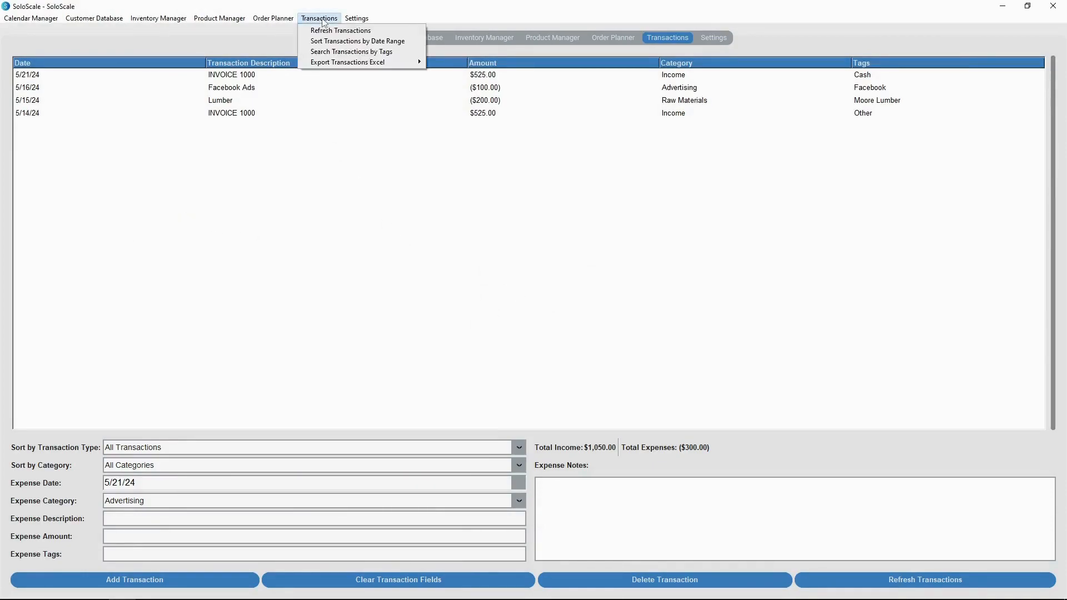
click(333, 51)
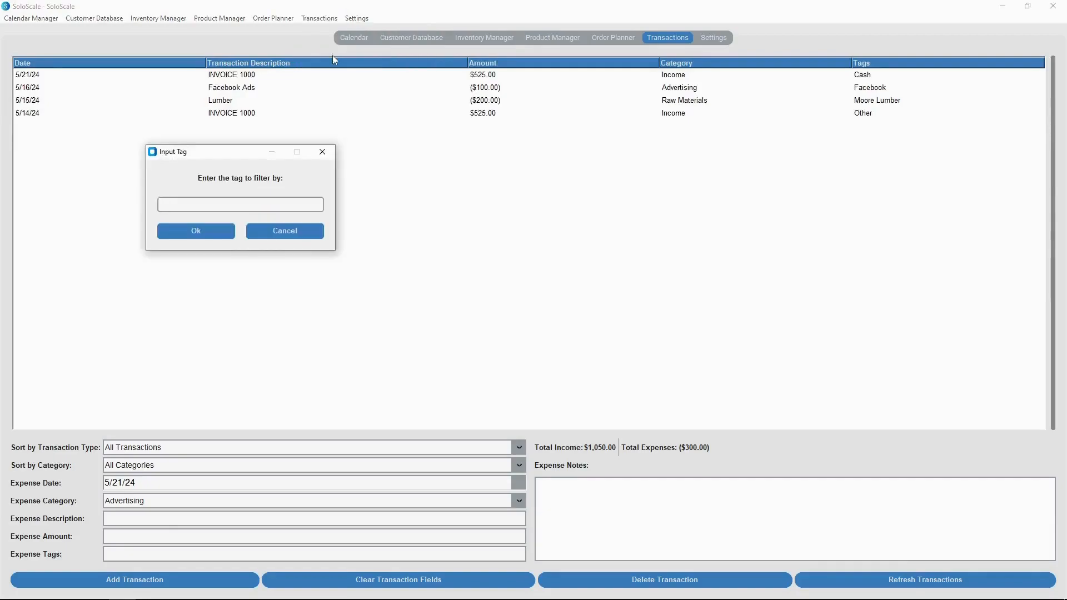
key(Return)
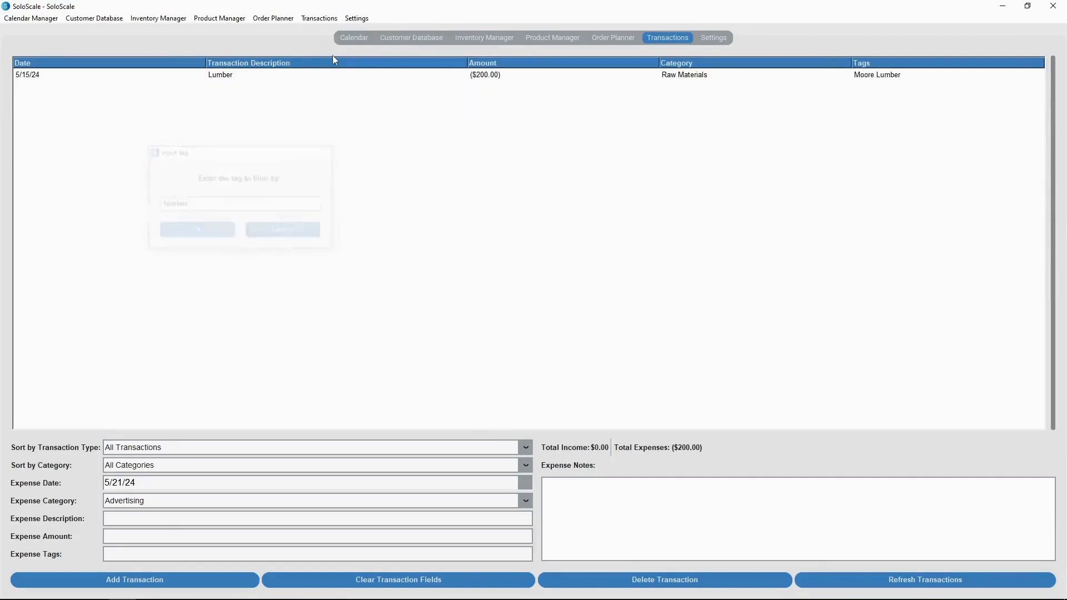
click(319, 19)
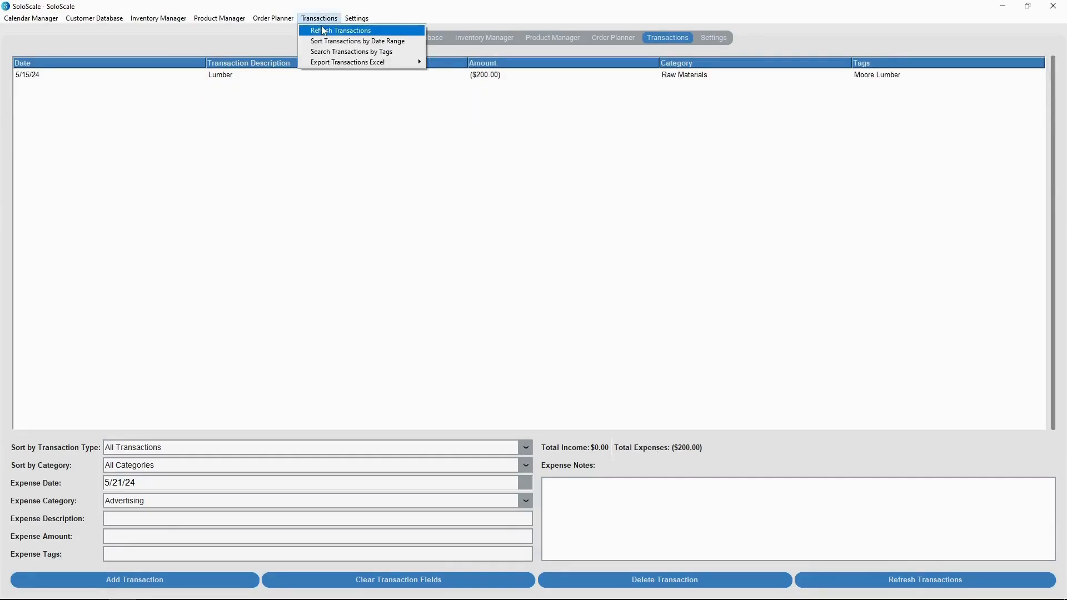
click(333, 31)
Start an Excel export of all transactions.
click(319, 18)
mouse_move(334, 64)
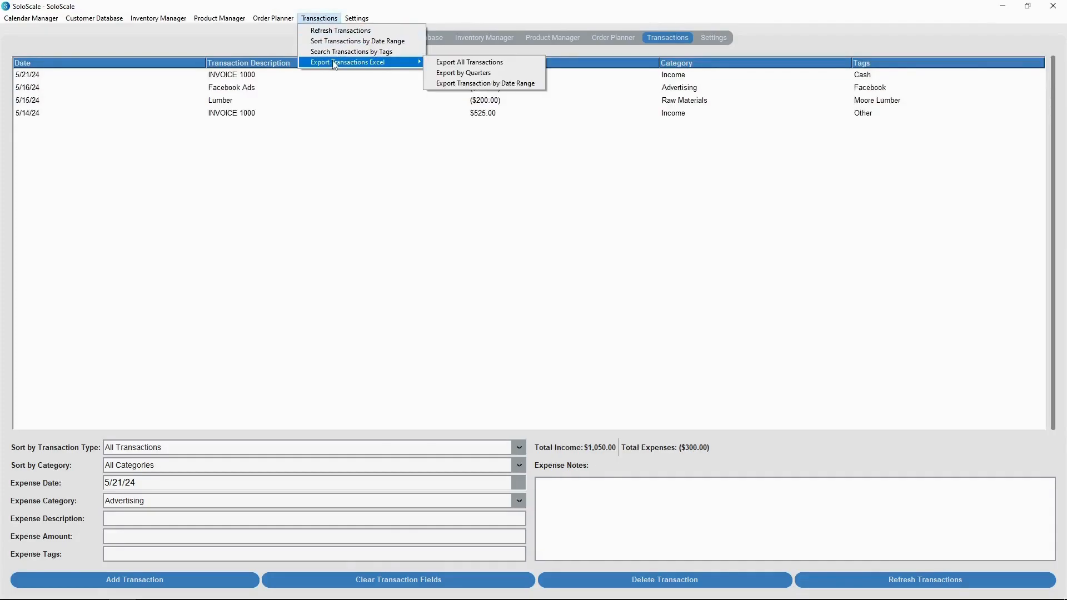
click(469, 63)
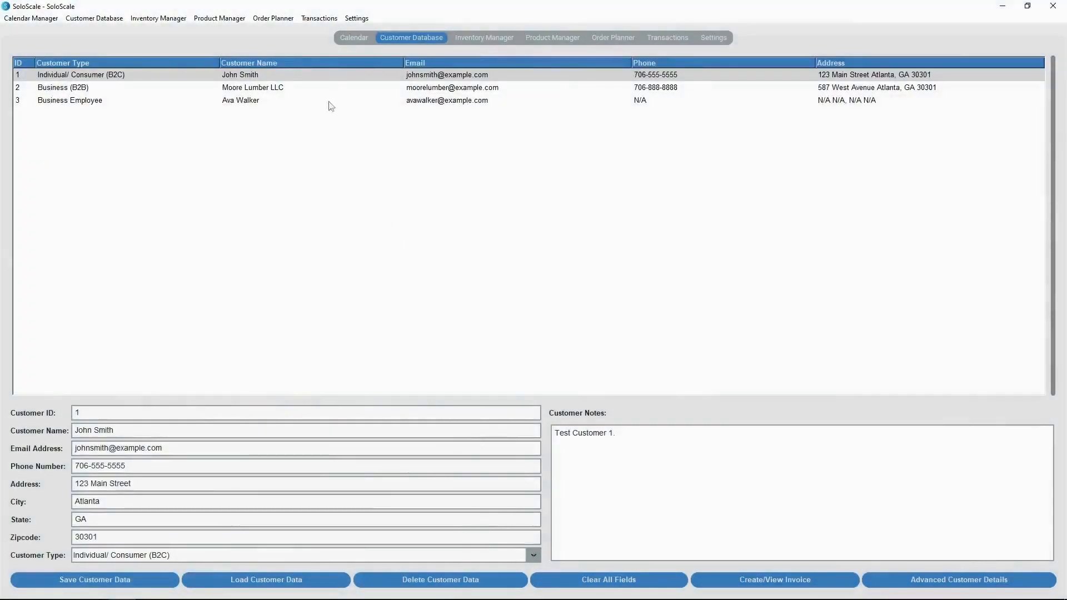
click(356, 18)
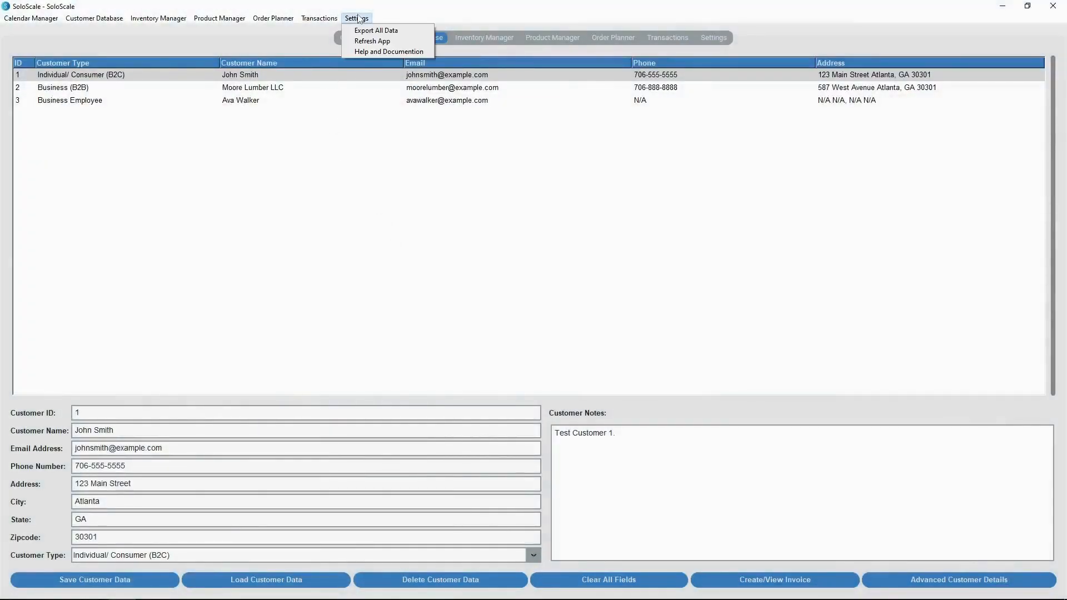
click(366, 30)
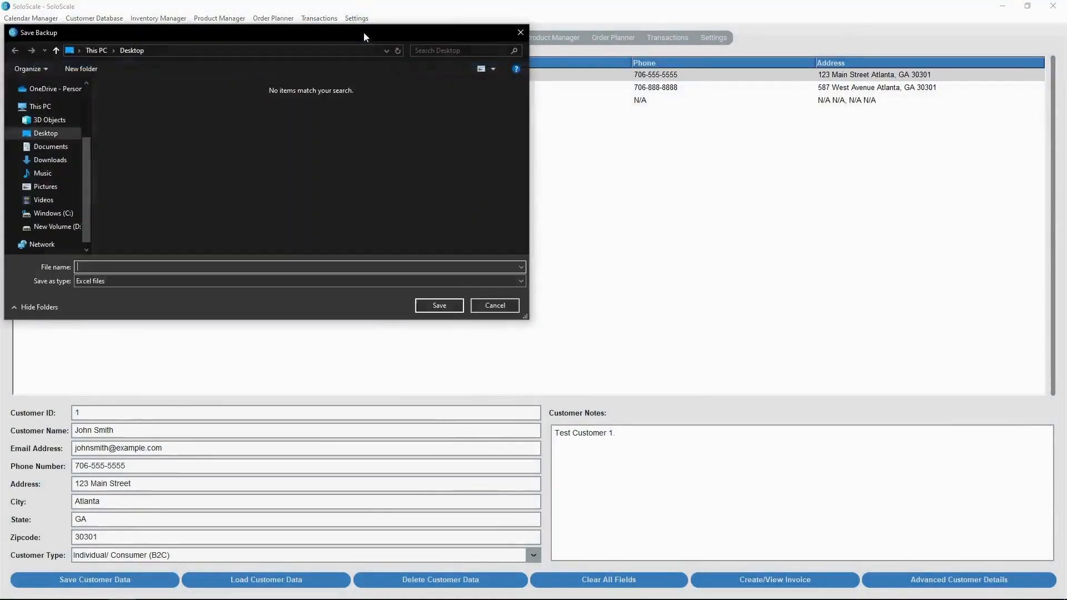
click(520, 32)
Refresh the whole app from the Customer Database view.
click(356, 18)
click(370, 41)
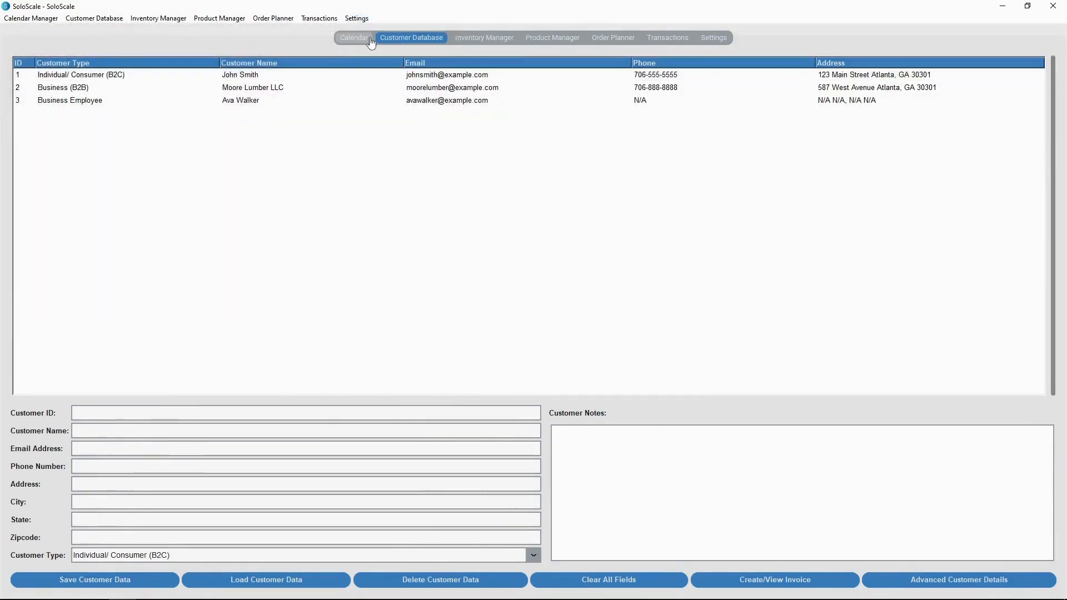